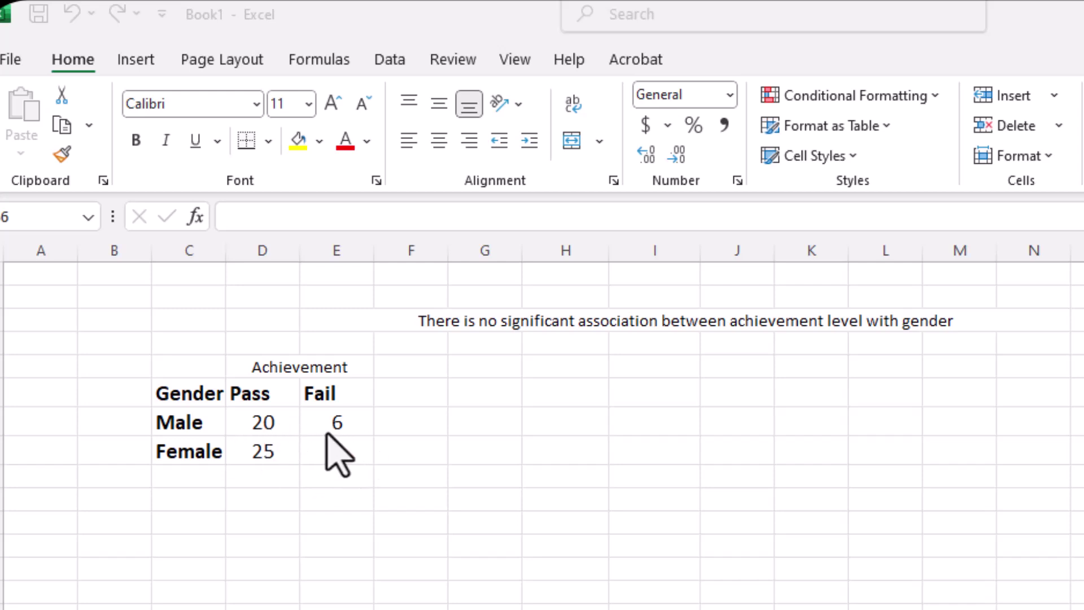
pyautogui.click(404, 368)
pyautogui.click(405, 367)
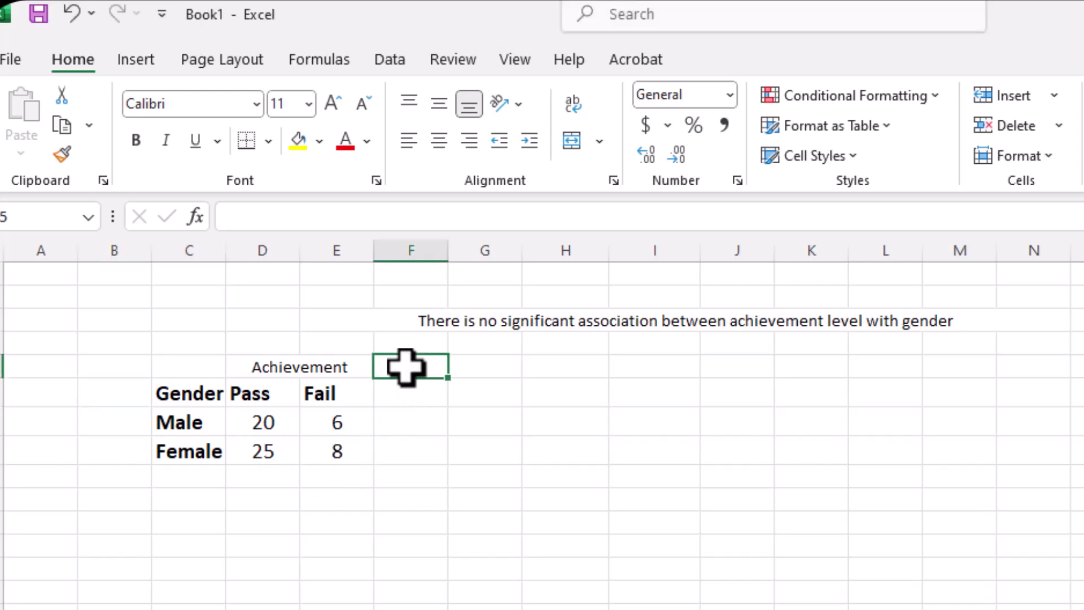
pyautogui.write('Gen')
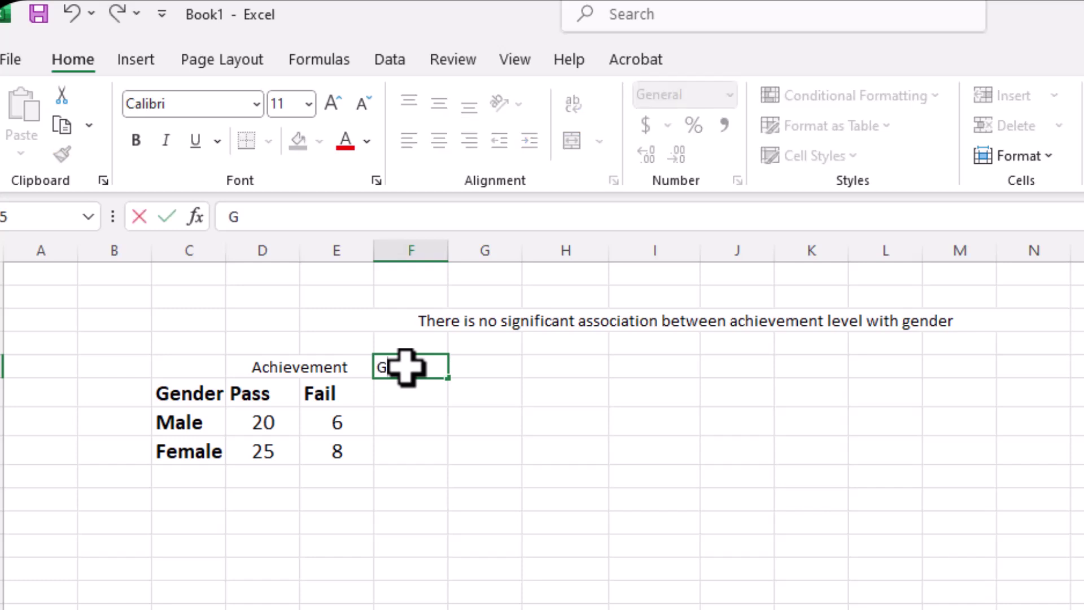
pyautogui.click(496, 359)
pyautogui.click(406, 366)
pyautogui.press('BackSpace')
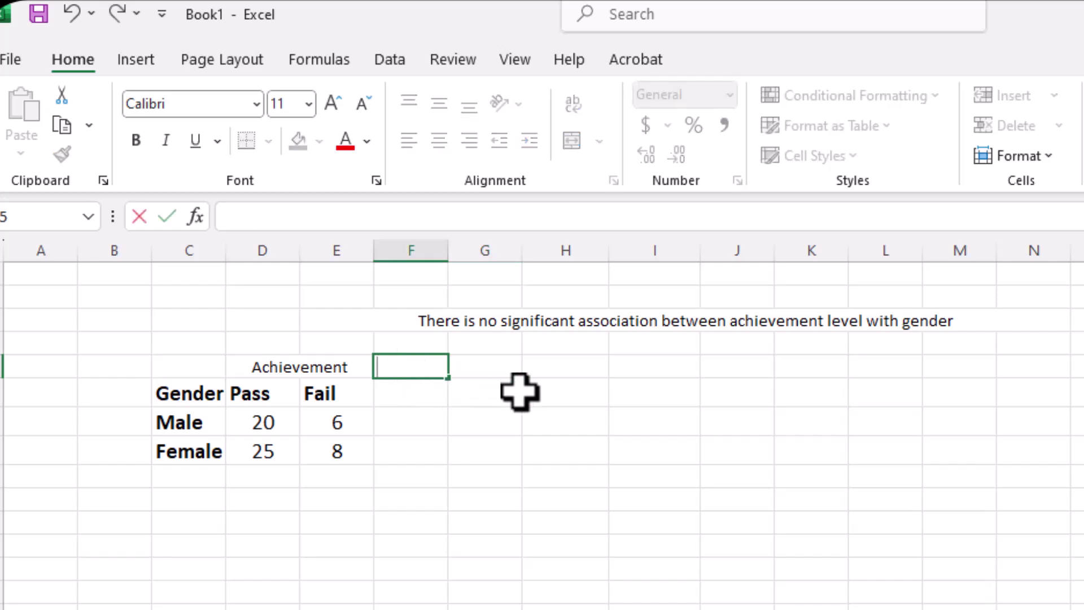
# Enter the column headers "gender" in cell G5 and "O" in cell H5.
pyautogui.click(494, 374)
pyautogui.write('gender')
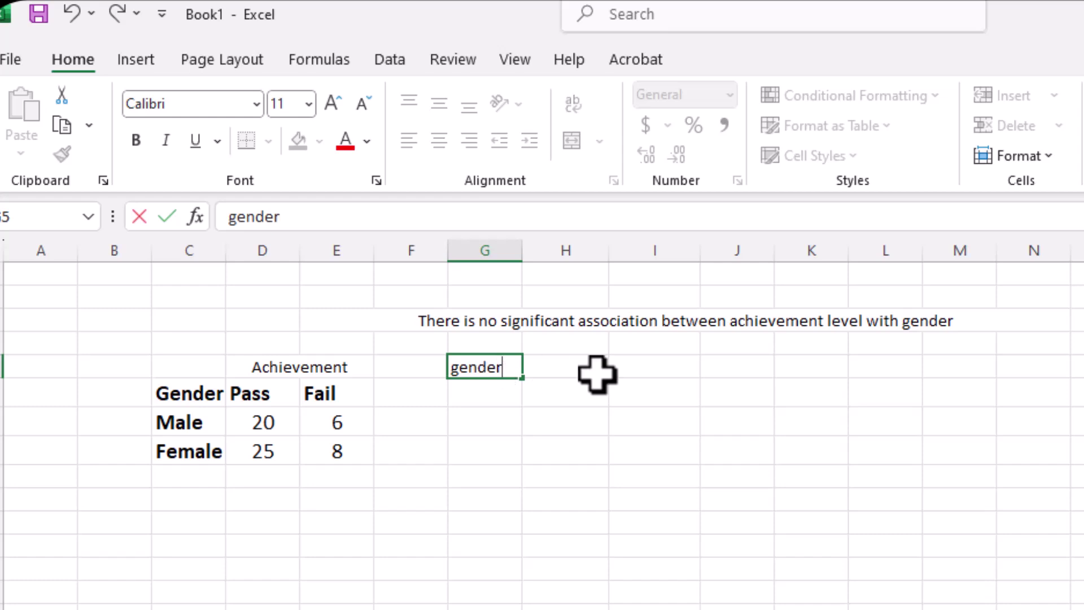
pyautogui.click(575, 368)
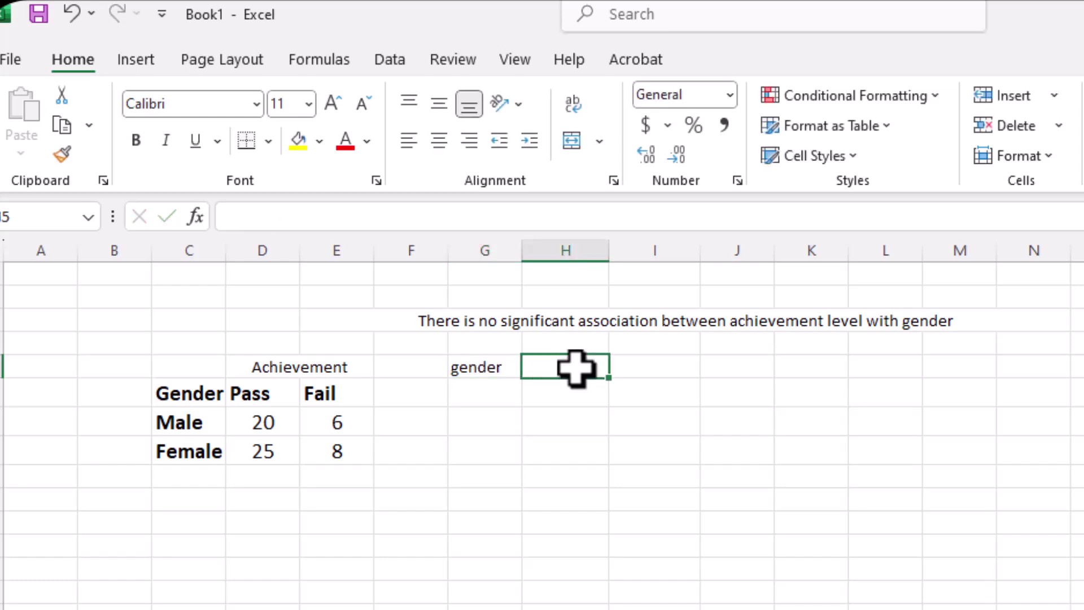
pyautogui.write('O')
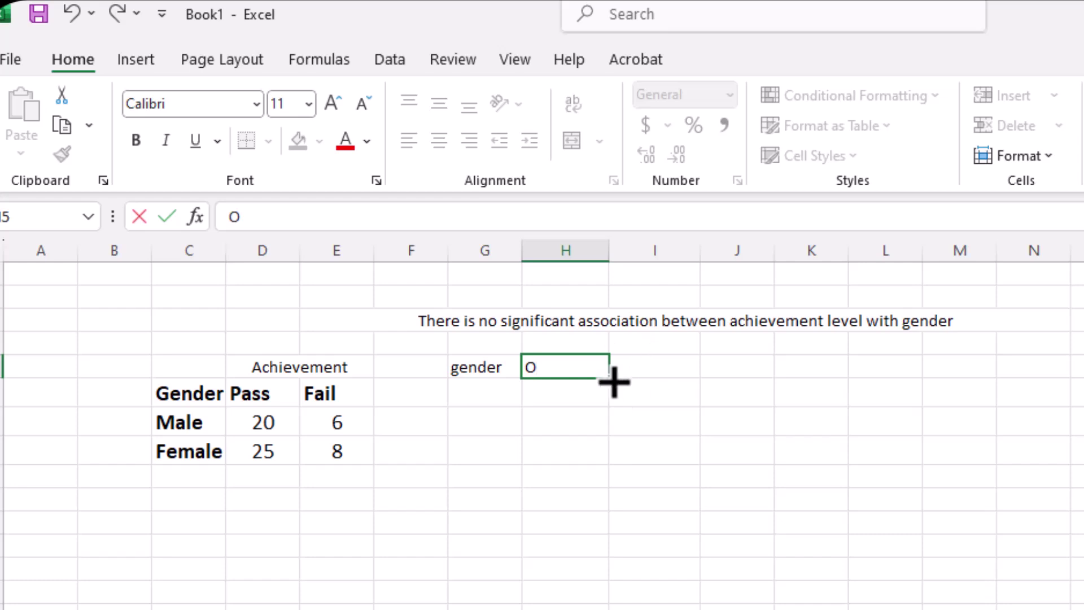
# Label cell G6 "mp" and enter the observed male pass count 20 in H6.
pyautogui.click(496, 394)
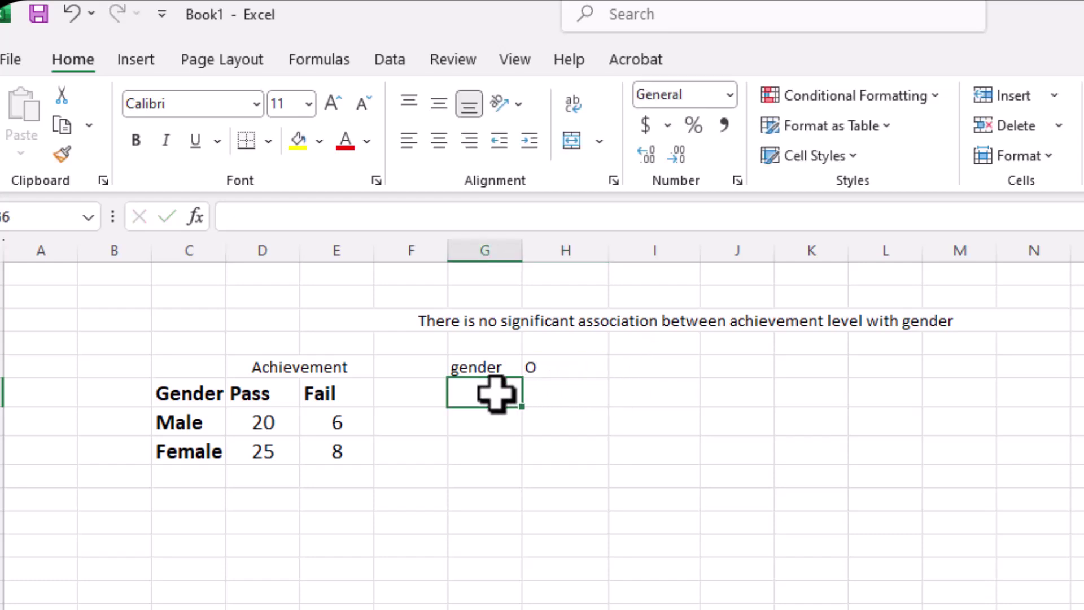
pyautogui.write('m')
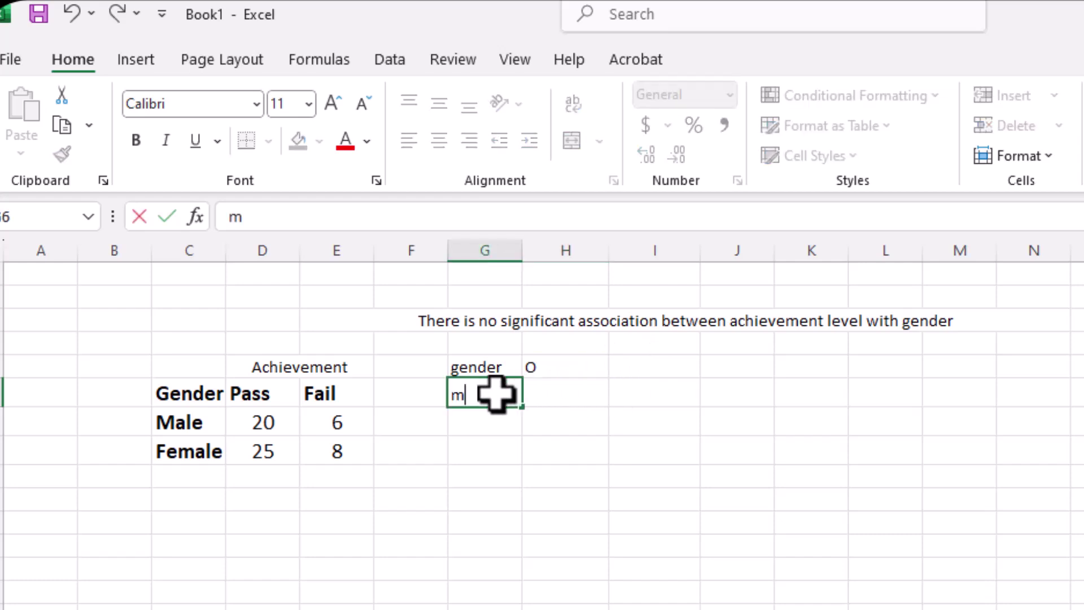
pyautogui.click(555, 393)
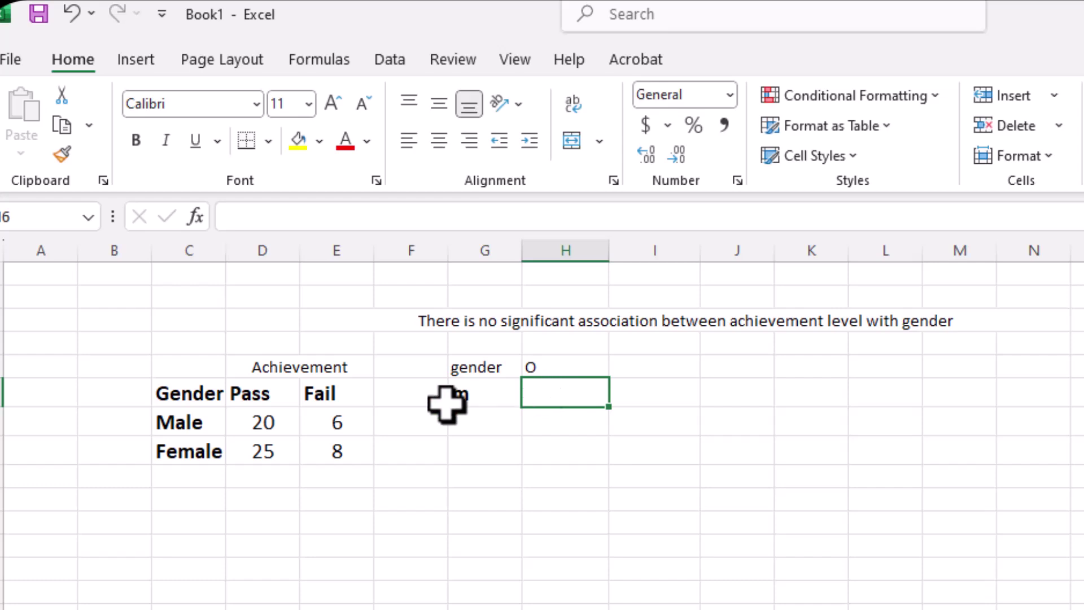
pyautogui.doubleClick(480, 394)
pyautogui.write('p')
pyautogui.click(568, 388)
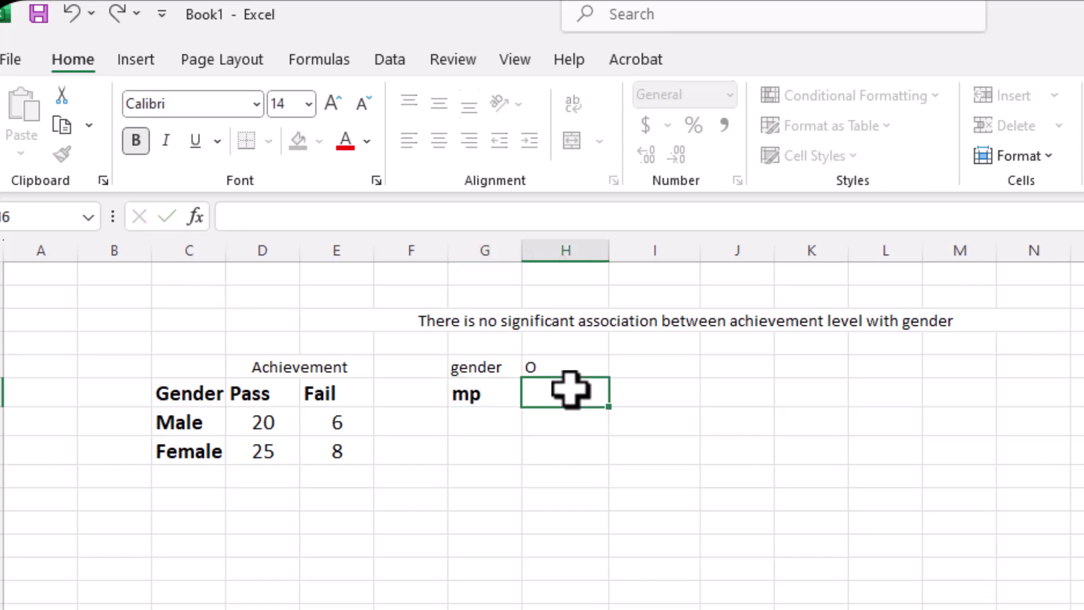
pyautogui.write('20')
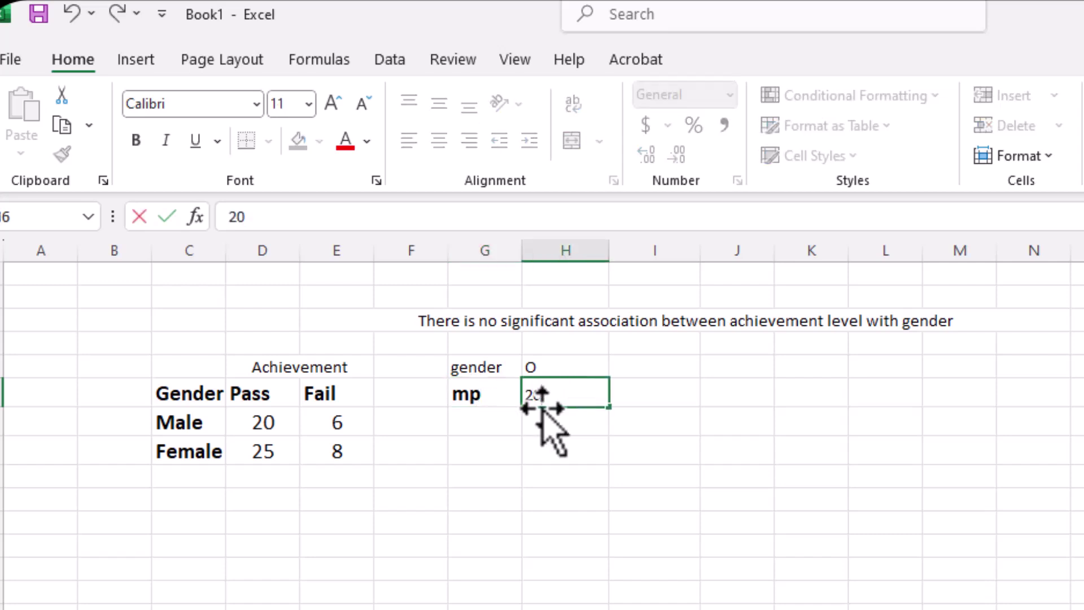
# Label cell G7 "Mf" and enter the observed male fail count 6 in H7.
pyautogui.click(484, 425)
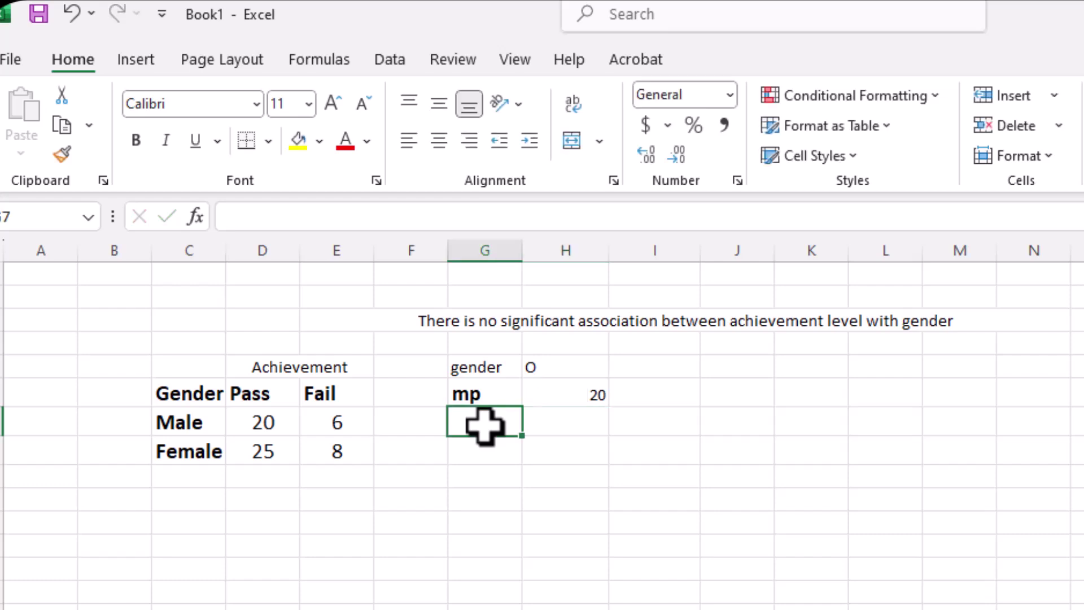
pyautogui.write('Mp')
pyautogui.press('BackSpace')
pyautogui.write('f')
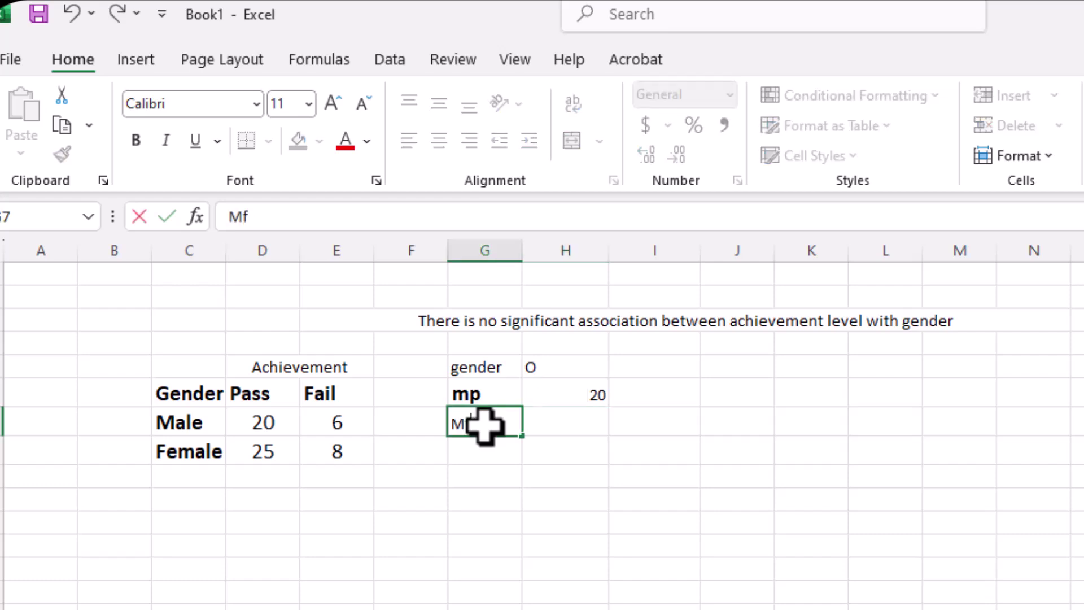
pyautogui.click(601, 425)
pyautogui.write('6')
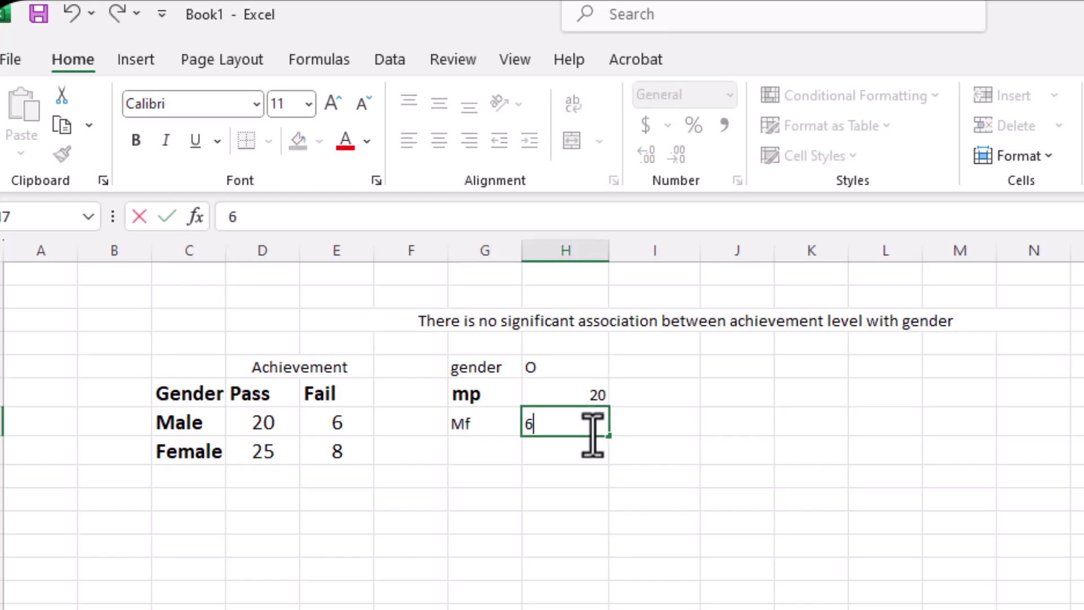
# Label cell G8 "Fp" and enter the observed female pass count 25 in H8.
pyautogui.click(456, 455)
pyautogui.write('F')
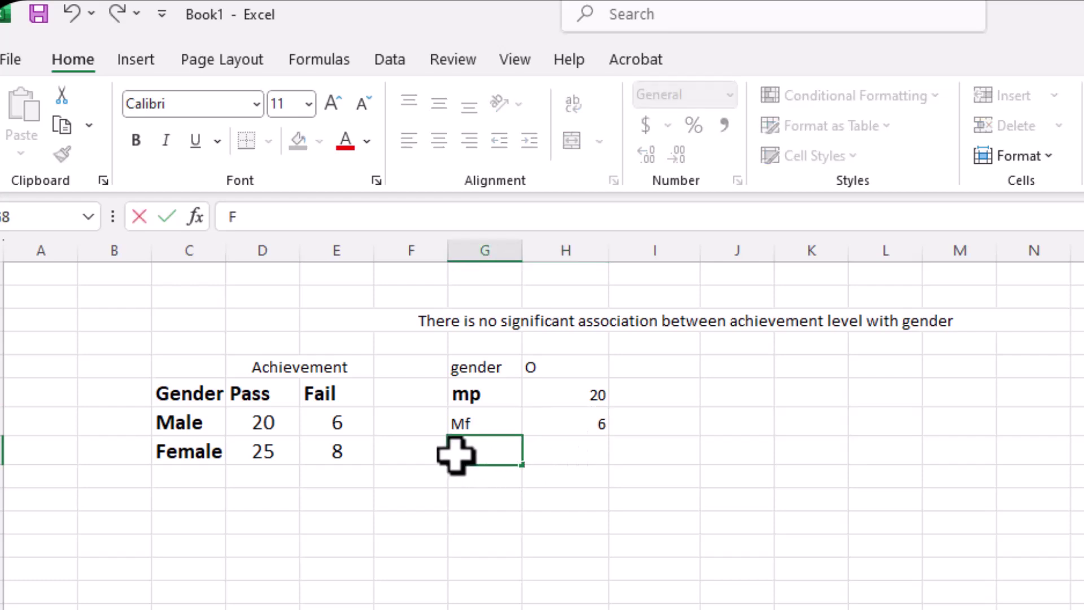
pyautogui.write('p')
pyautogui.click(591, 450)
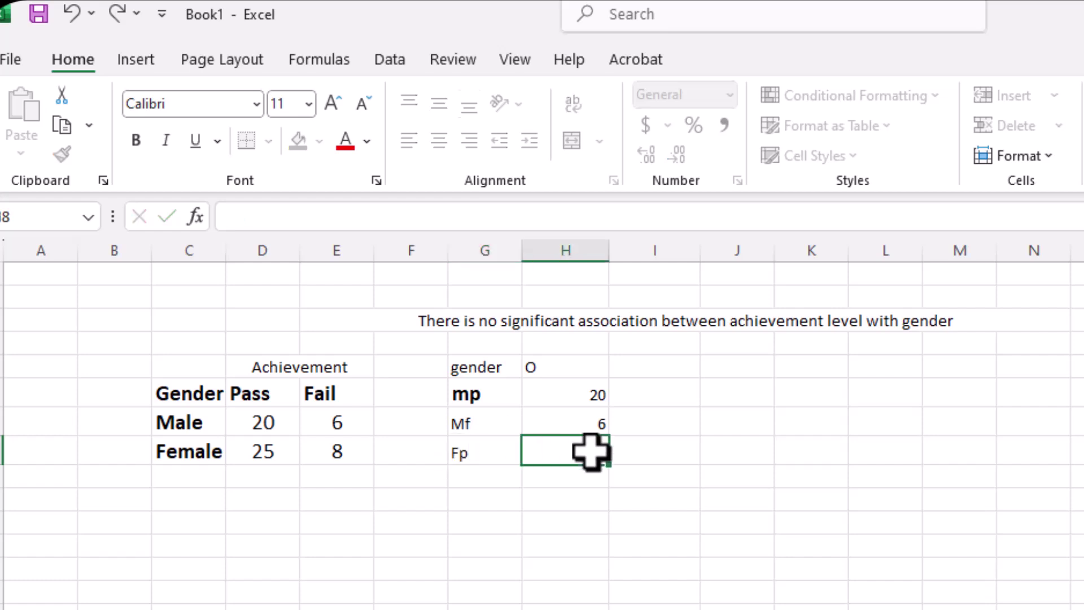
pyautogui.write('25')
# Label cell G9 "Ff" and enter the observed female fail count 8 in H9.
pyautogui.click(469, 479)
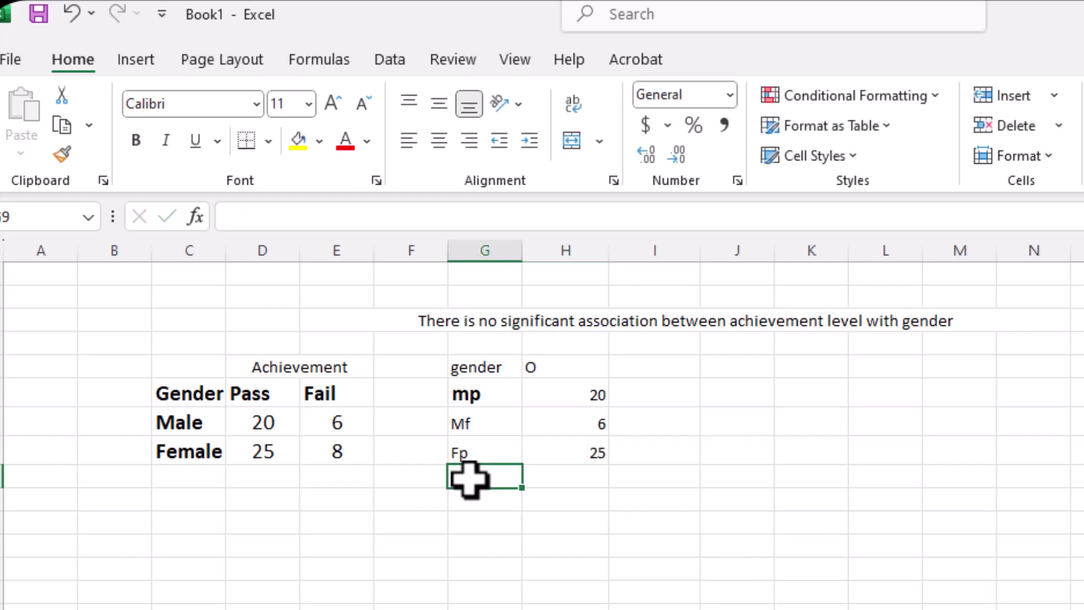
pyautogui.write('Ff')
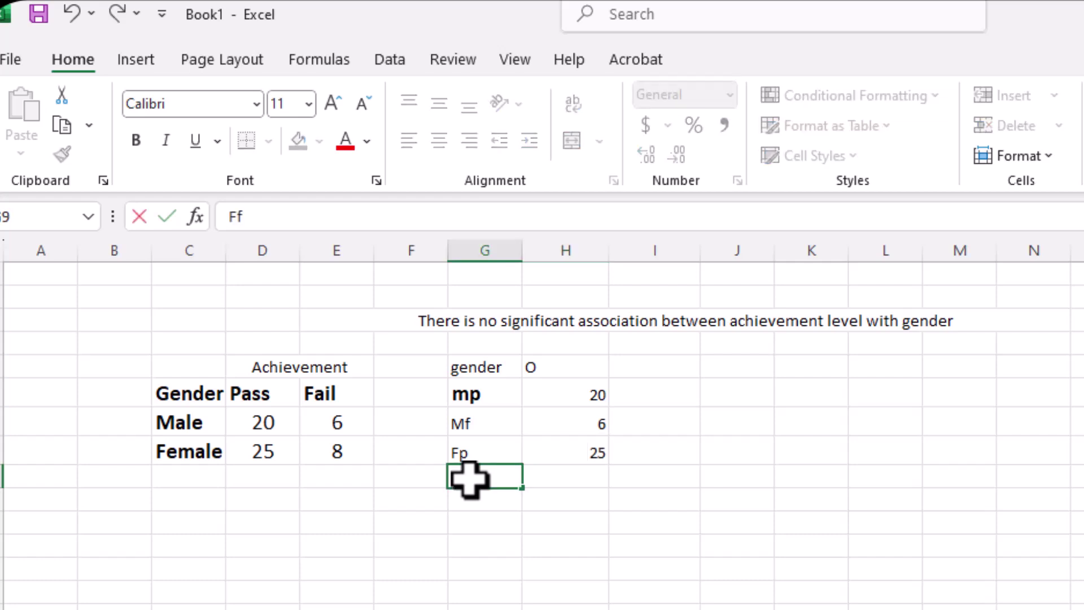
pyautogui.click(591, 479)
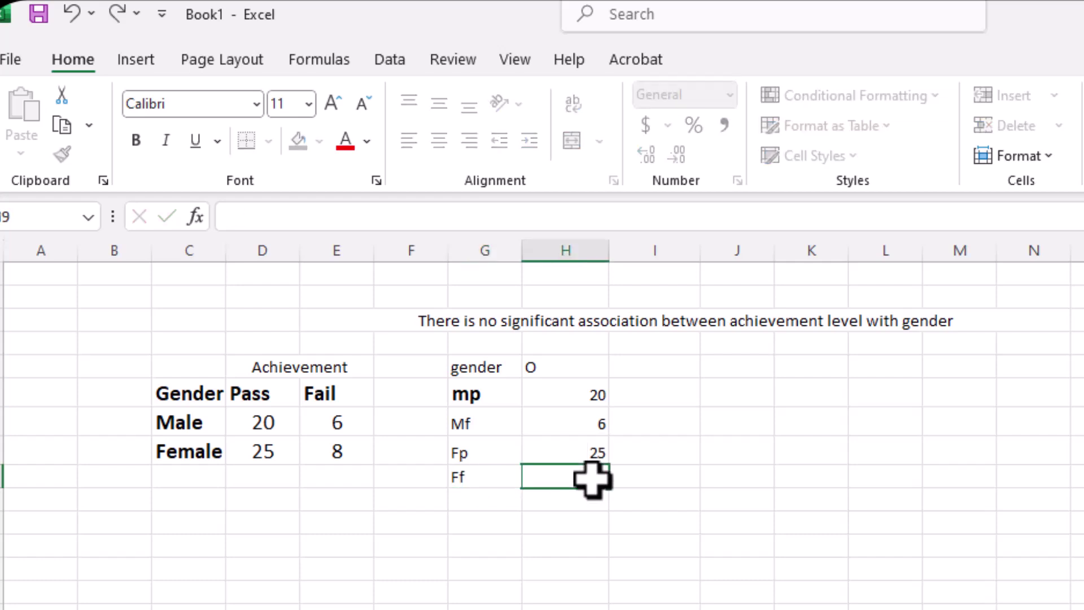
pyautogui.write('8')
# Add the header "E" for expected frequencies in cell I5.
pyautogui.click(644, 458)
pyautogui.click(664, 373)
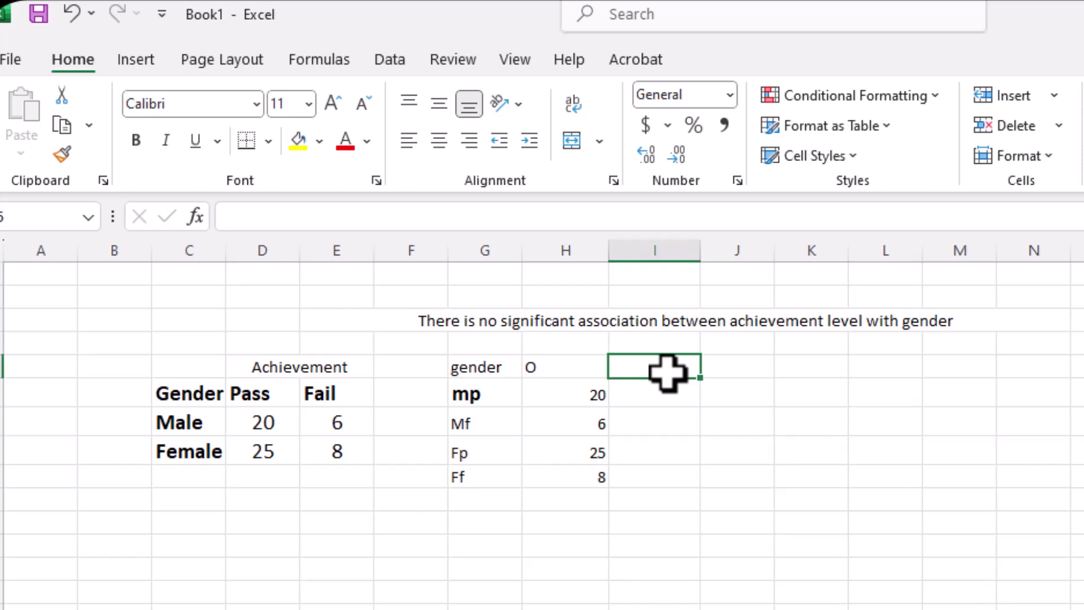
pyautogui.write('E')
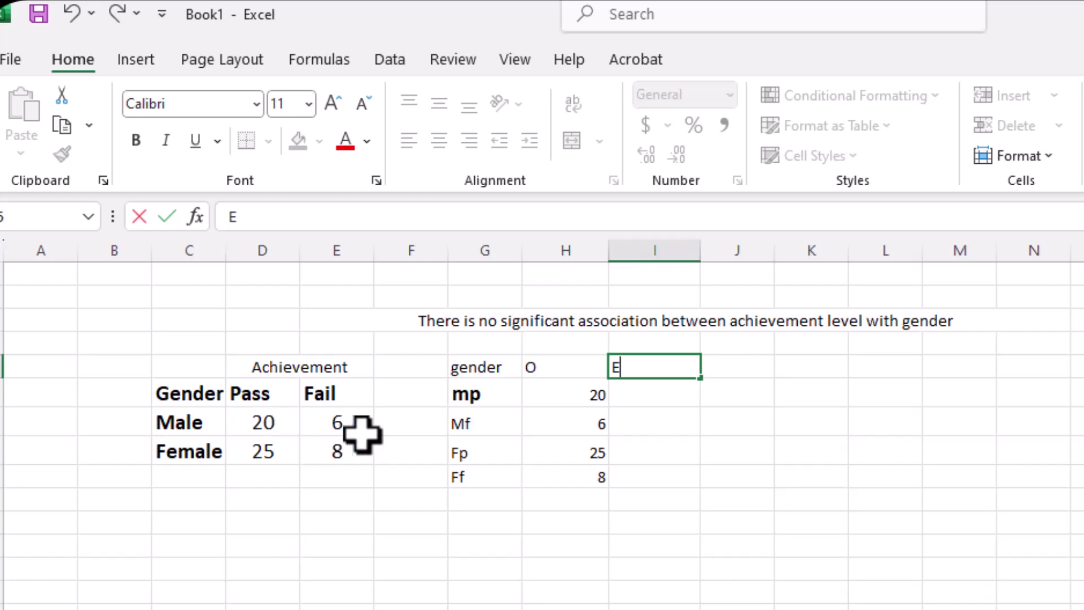
# Enter the row totals beside the gender table: 26 for Male in F7 and 33 for Female in F8.
pyautogui.click(403, 426)
pyautogui.write('26')
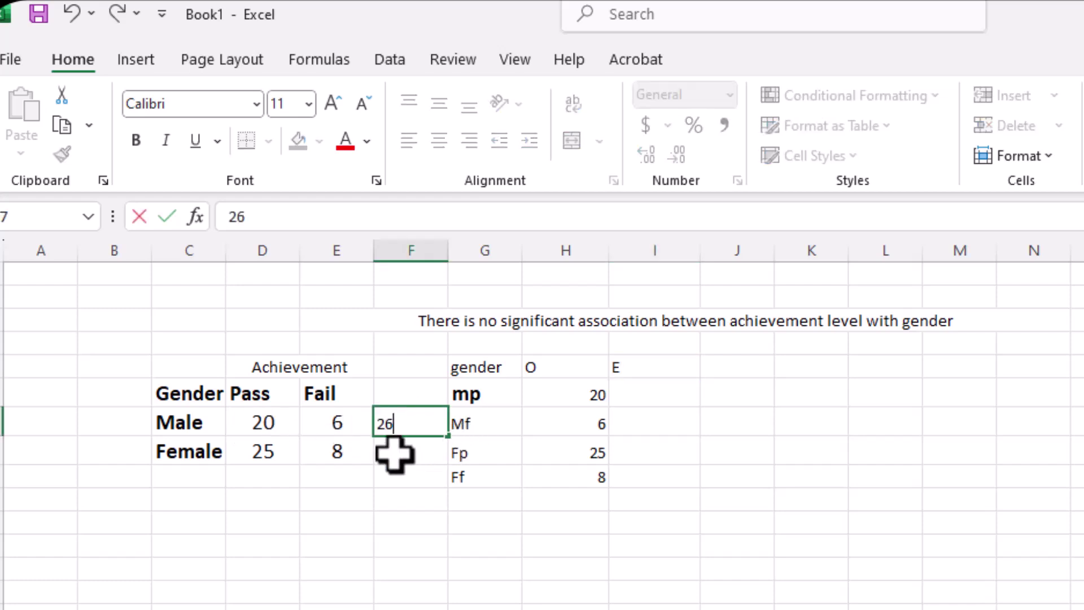
pyautogui.click(401, 451)
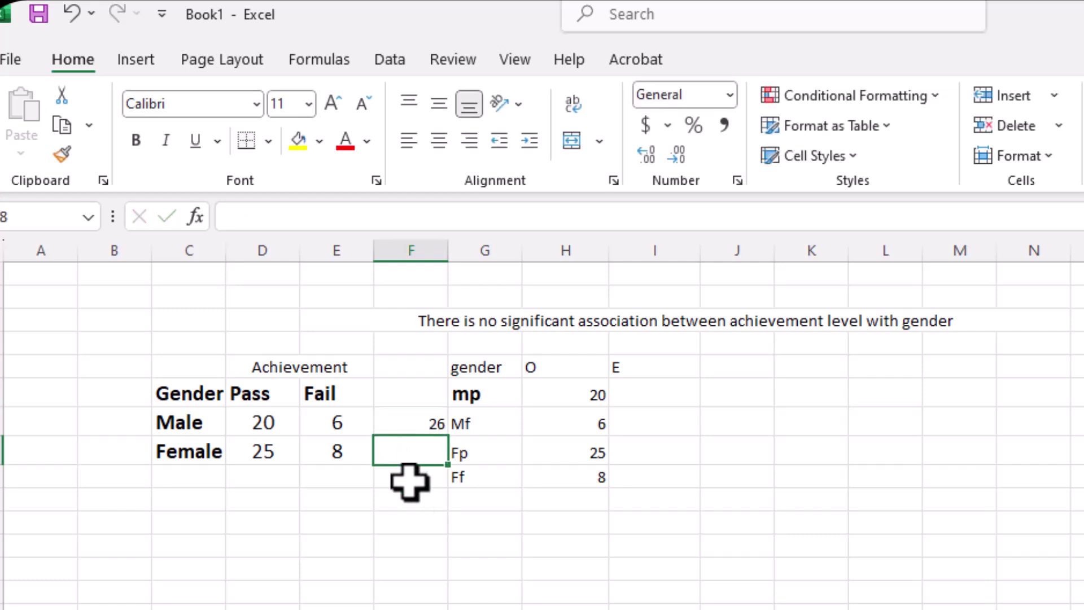
pyautogui.write('33')
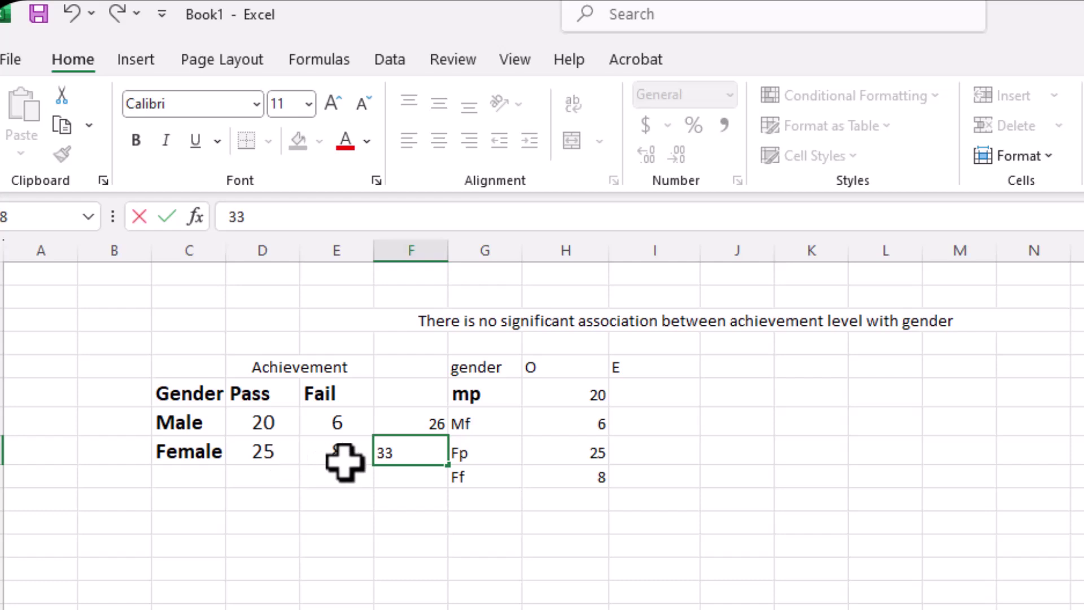
# Enter the column totals 45 for Pass in D9 and 14 for Fail in E9, with the grand total 59 in F9.
pyautogui.click(265, 477)
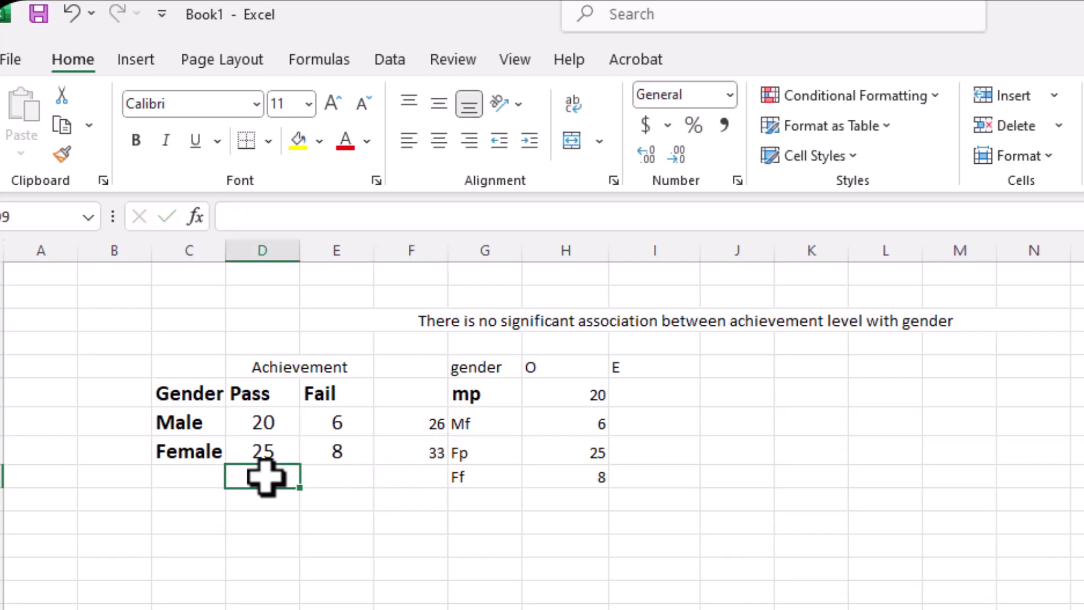
pyautogui.write('4')
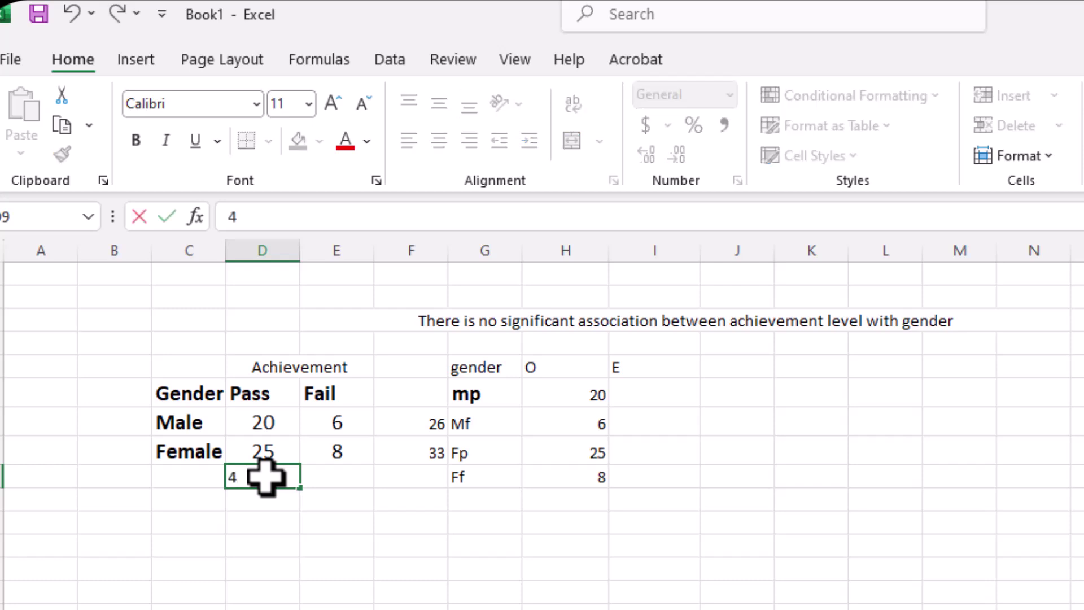
pyautogui.write('5')
pyautogui.click(350, 480)
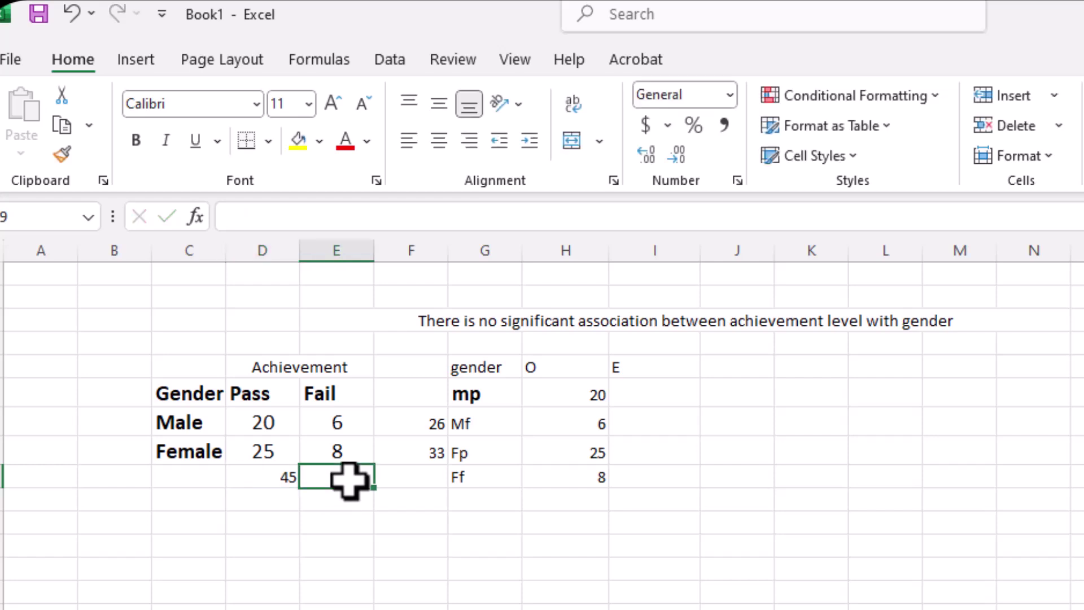
pyautogui.write('14')
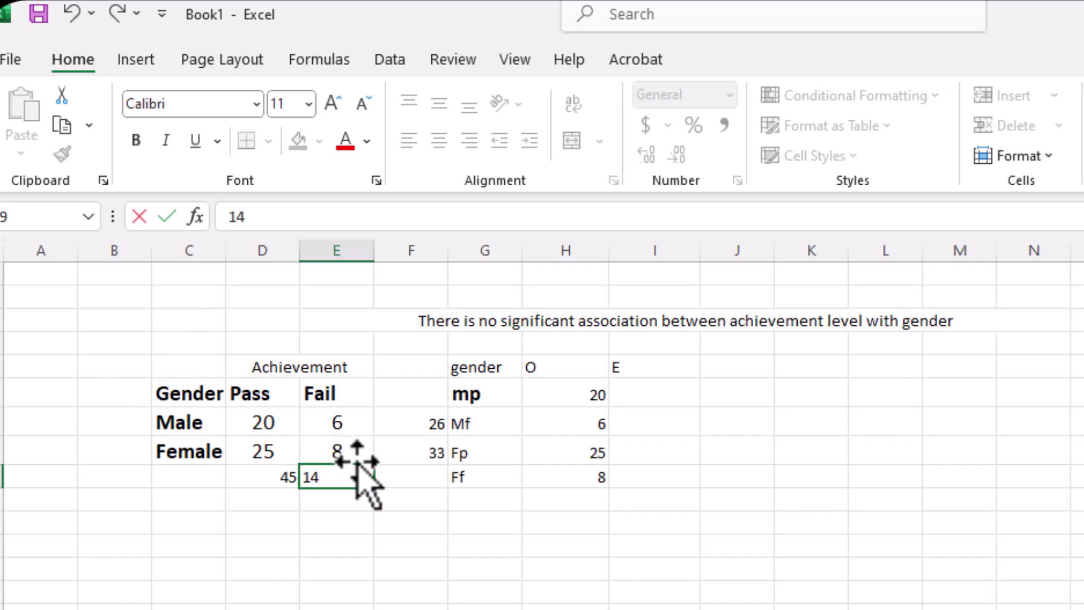
pyautogui.click(415, 481)
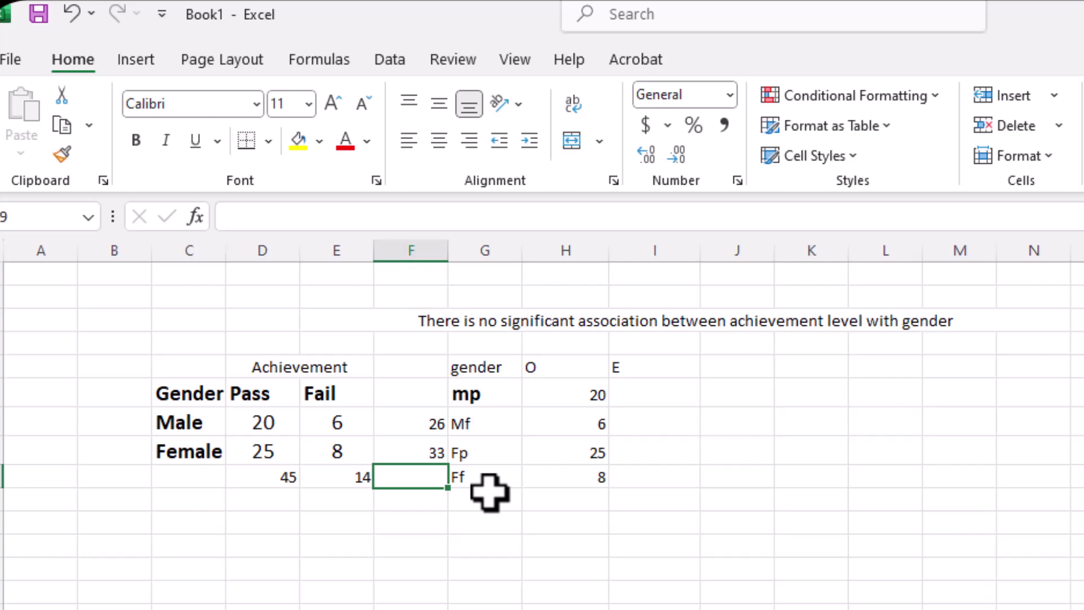
pyautogui.write('59')
pyautogui.press('Return')
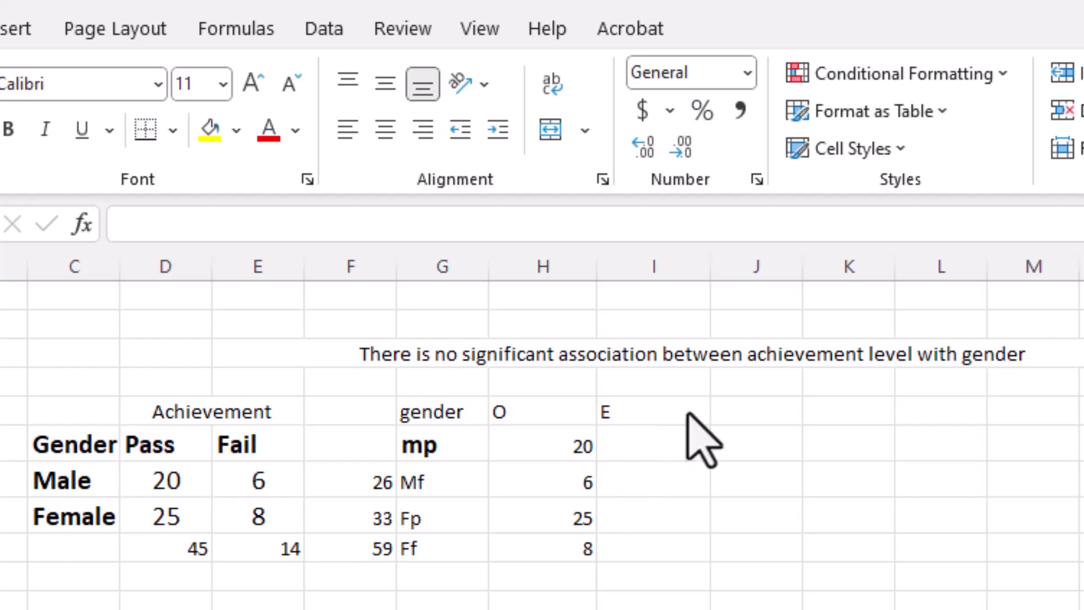
# Enter the expected frequency 19.830 for the male pass group in cell I6.
pyautogui.click(643, 445)
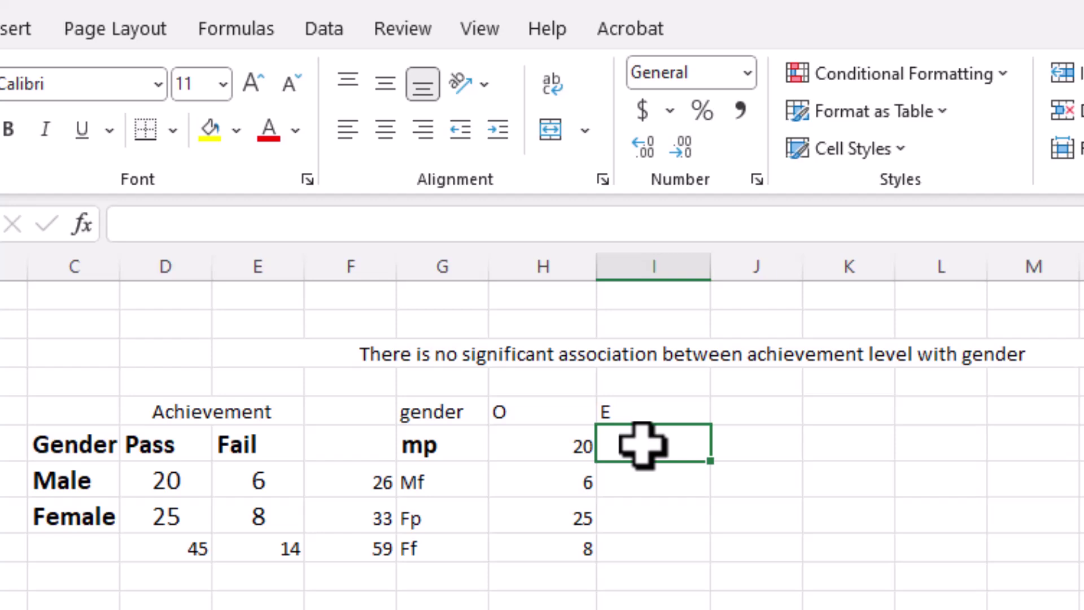
pyautogui.write('19.830')
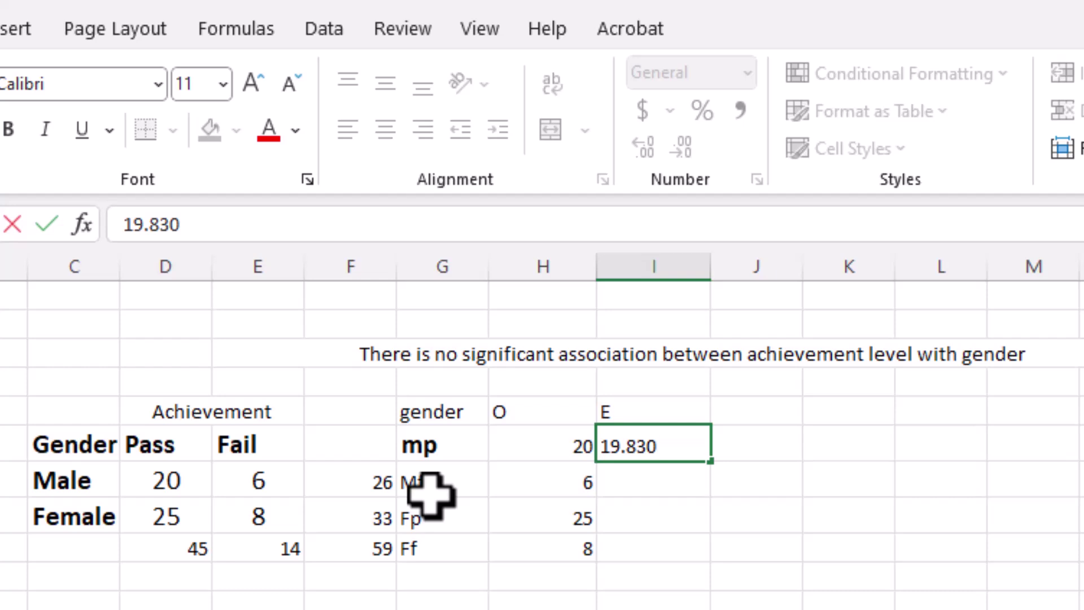
pyautogui.click(633, 486)
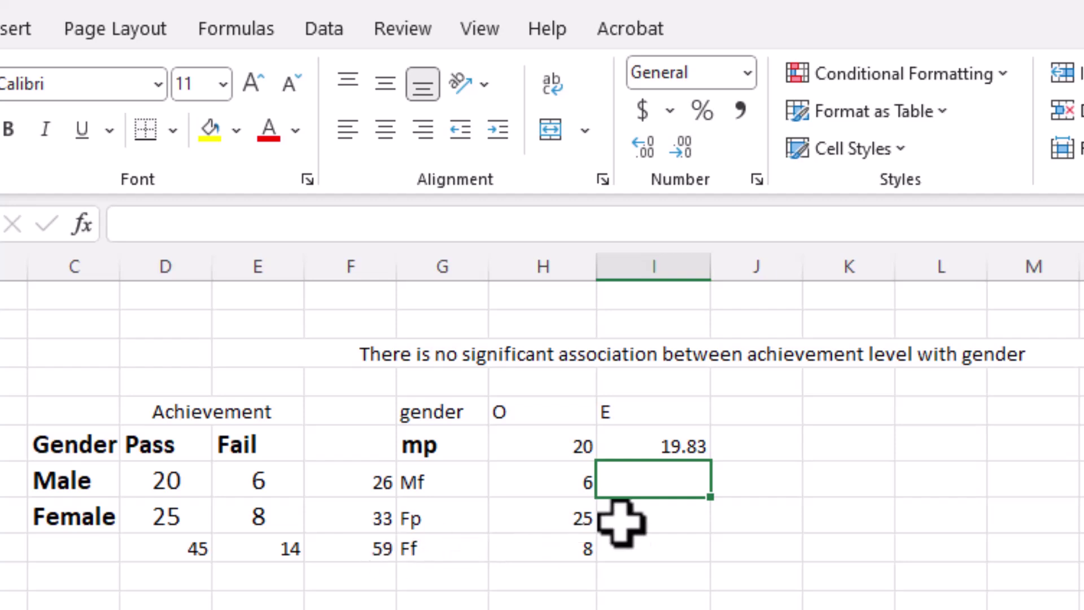
pyautogui.click(666, 520)
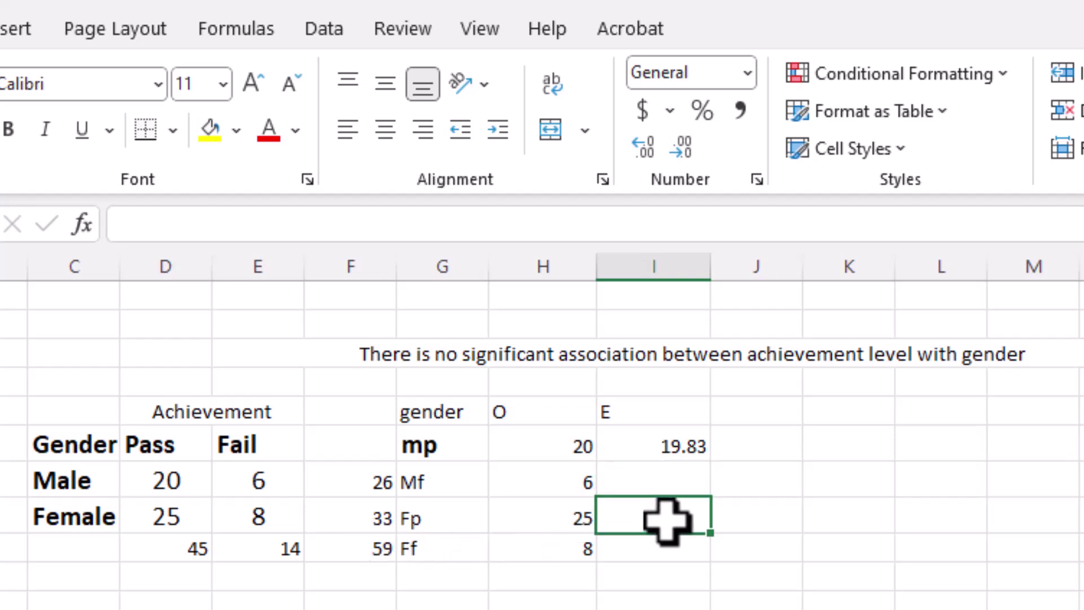
pyautogui.write('6')
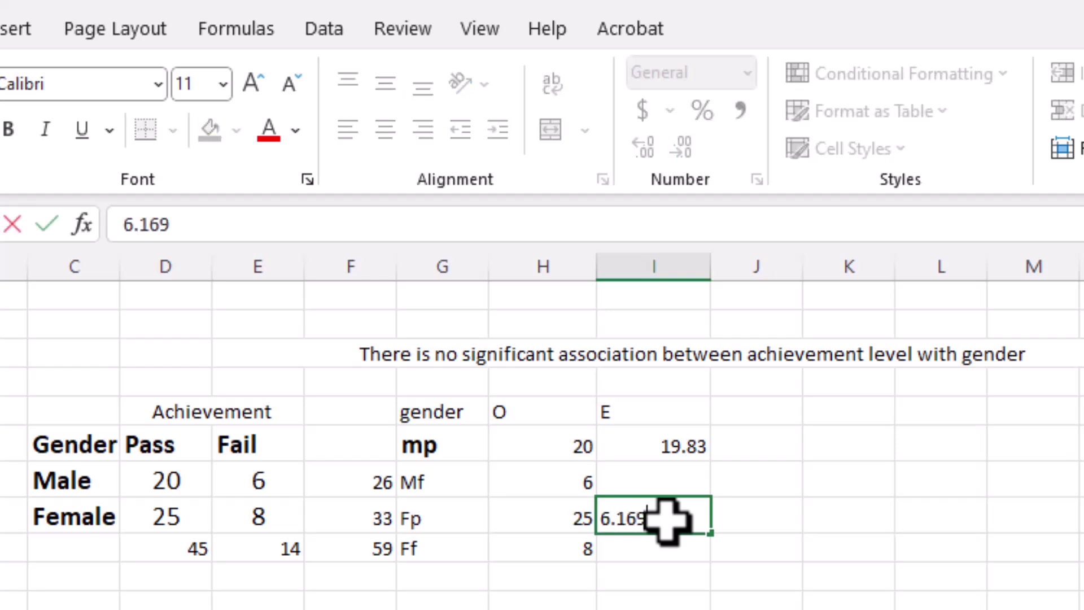
pyautogui.write('.169')
# Enter the expected frequencies 6.169 for Mf in I7 and 25.169 for Fp in I8.
pyautogui.click(702, 480)
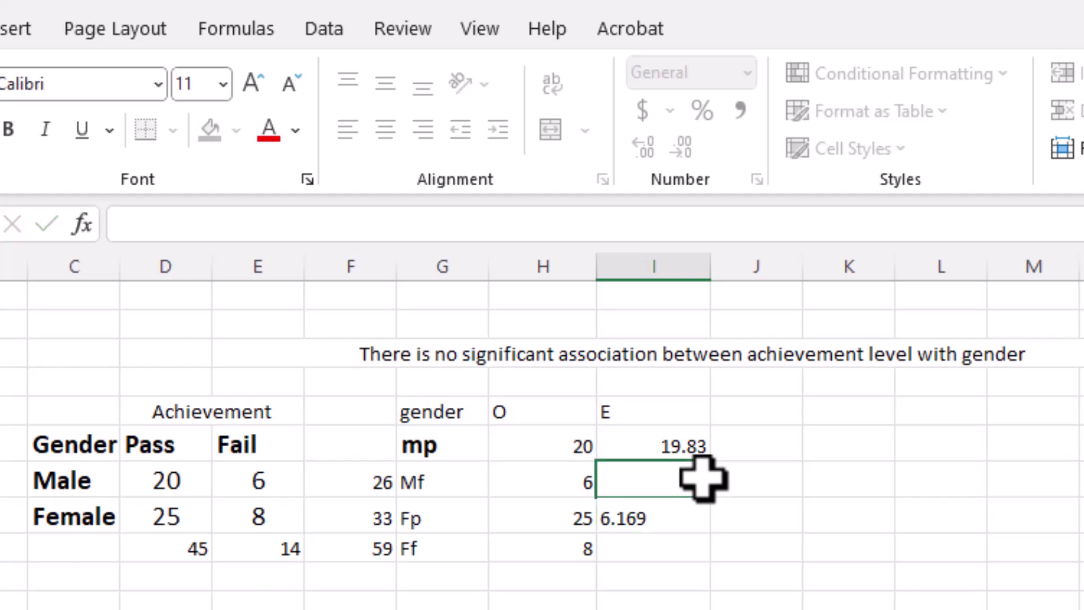
pyautogui.write('6.16')
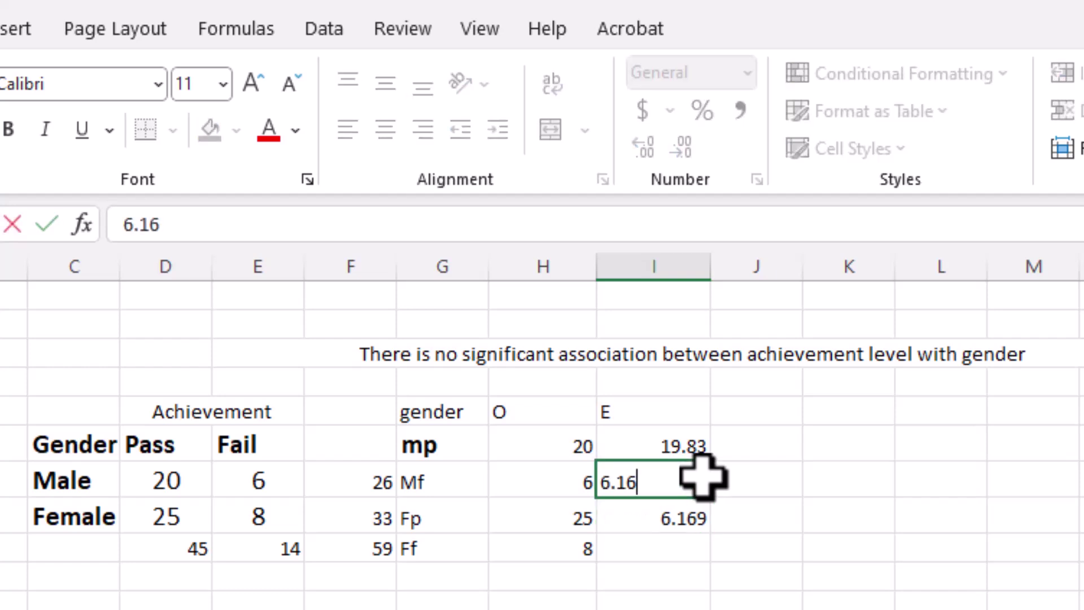
pyautogui.write('9')
pyautogui.click(660, 515)
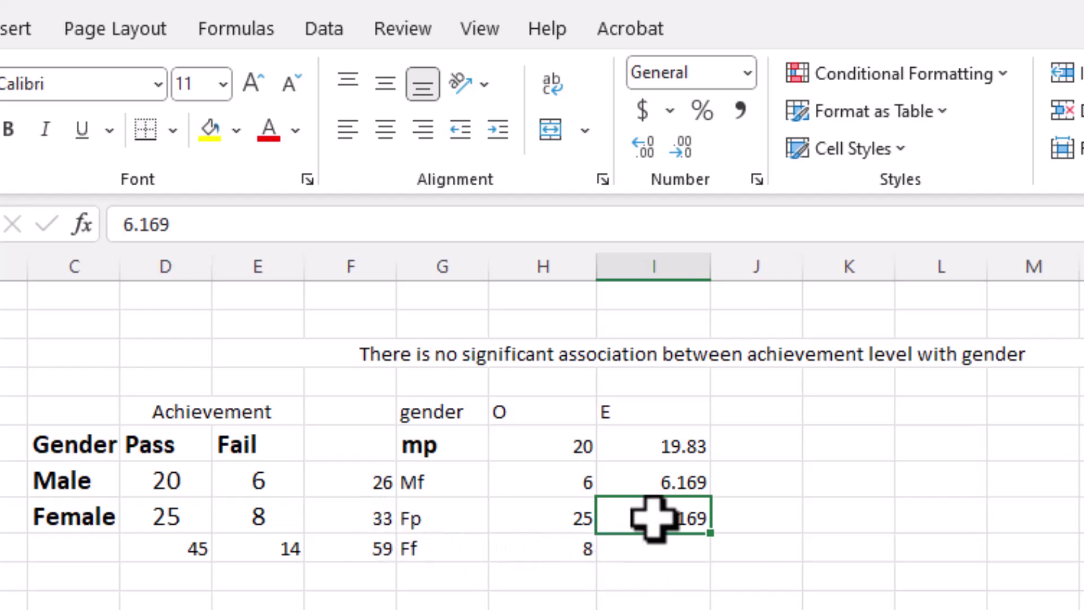
pyautogui.write('25')
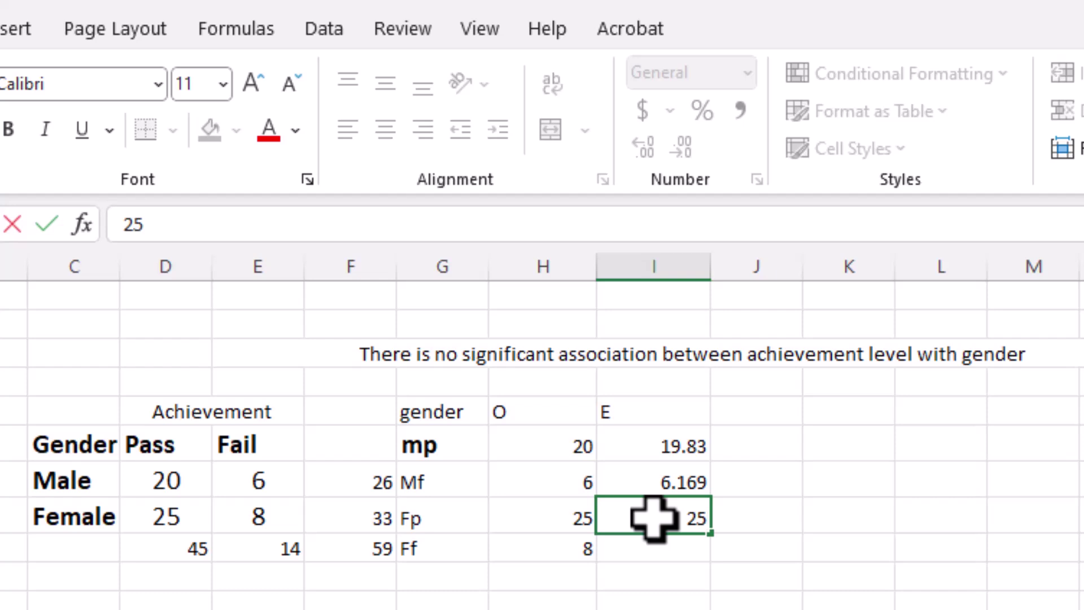
pyautogui.write('.169')
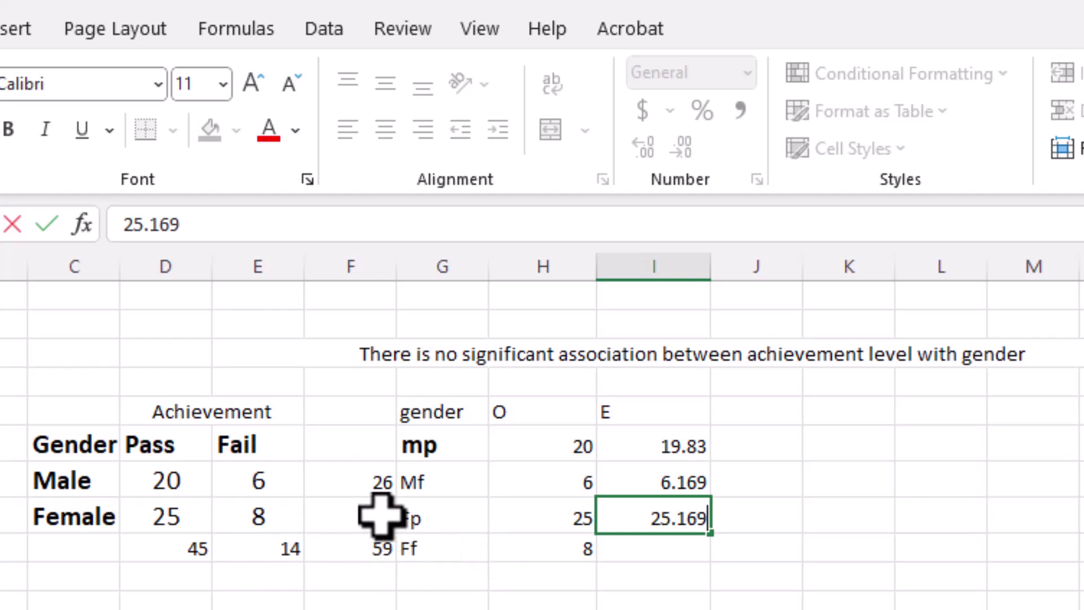
# Enter the expected frequency 7.830 for the female fail group in cell I9.
pyautogui.click(682, 554)
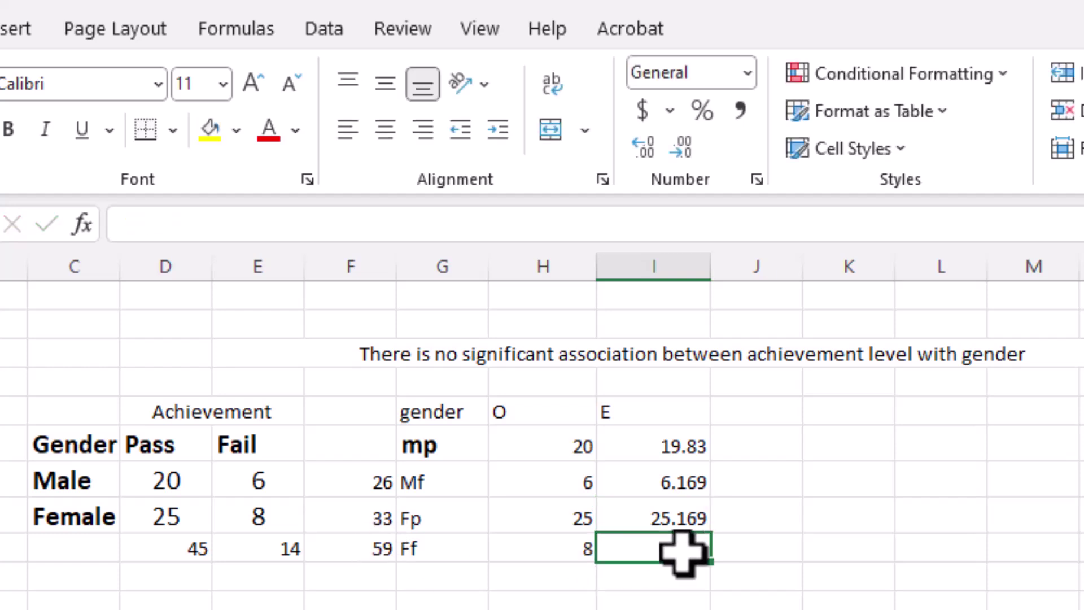
pyautogui.write('7.8')
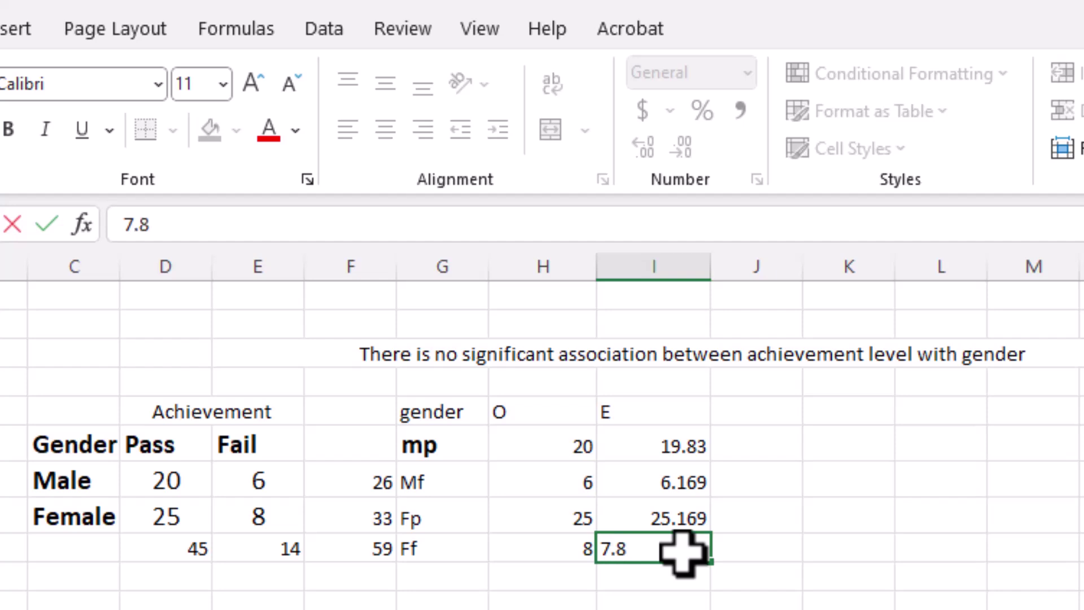
pyautogui.write('30')
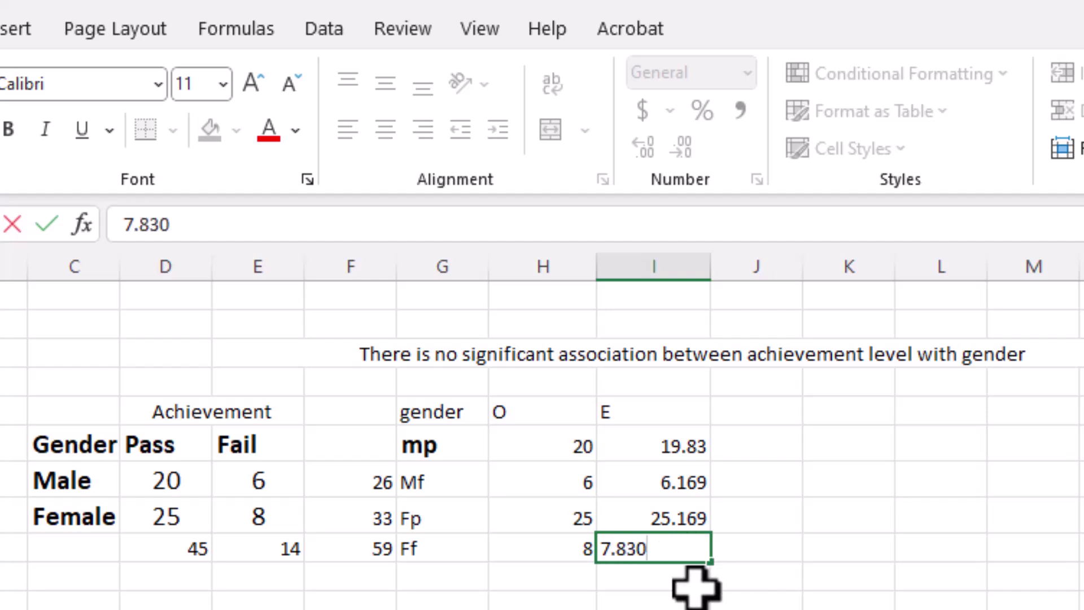
pyautogui.click(695, 583)
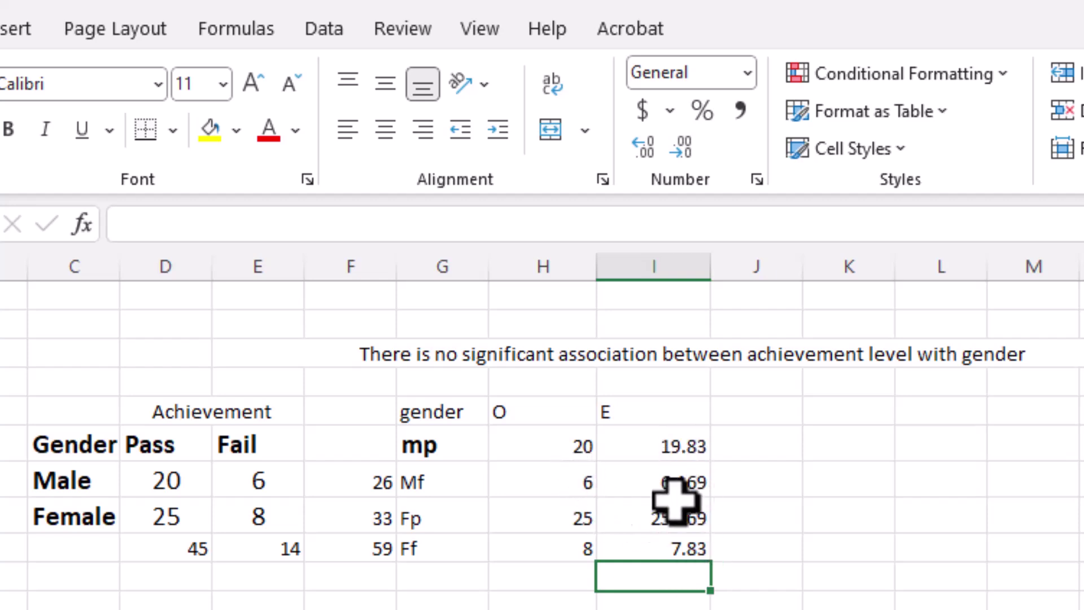
# Add the header "O - E" for the frequency differences in cell J5.
pyautogui.click(739, 414)
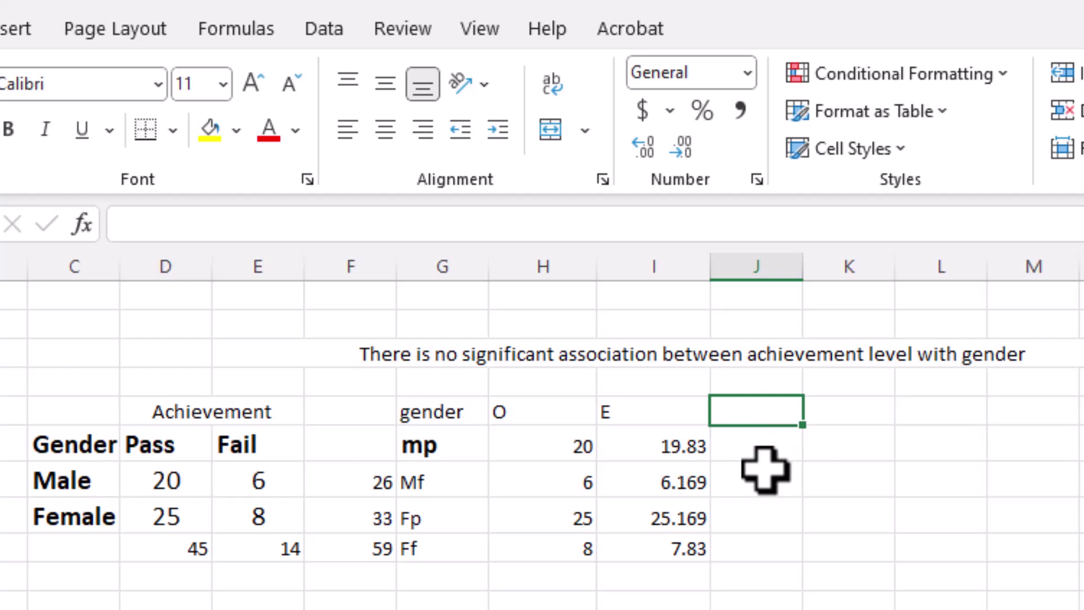
pyautogui.write('O')
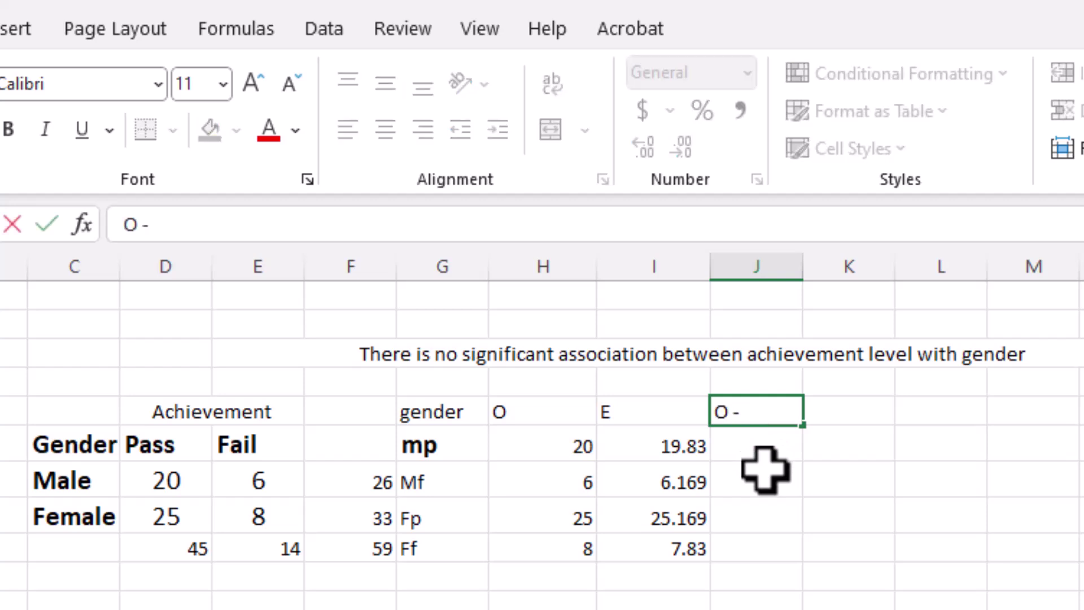
pyautogui.write(' - E')
# Calculate the observed minus expected difference in J6 with =H6-I6 and fill the formula down through J9.
pyautogui.click(759, 450)
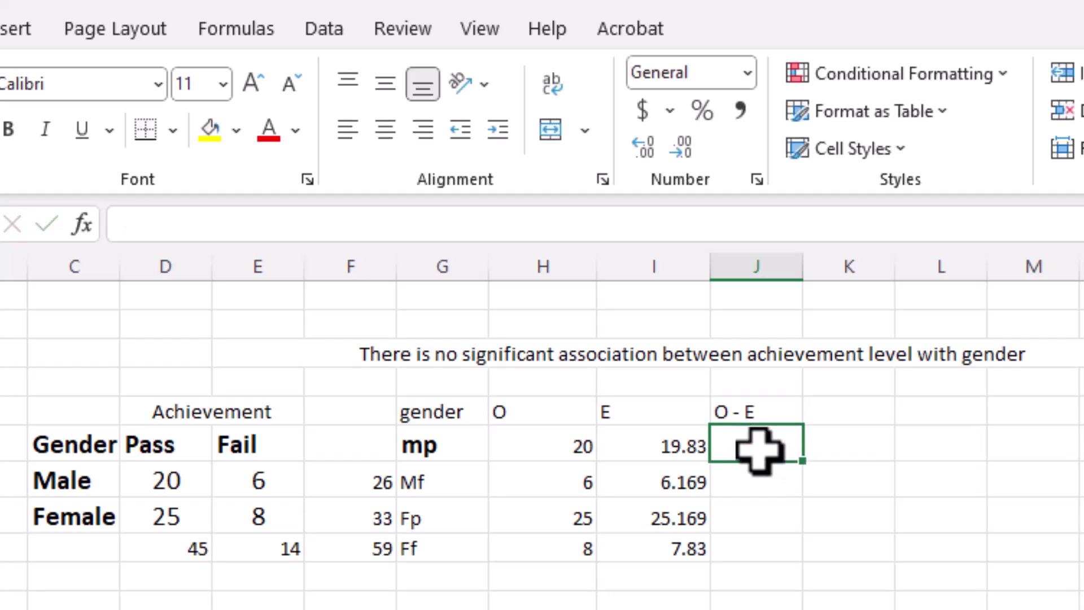
pyautogui.write('=')
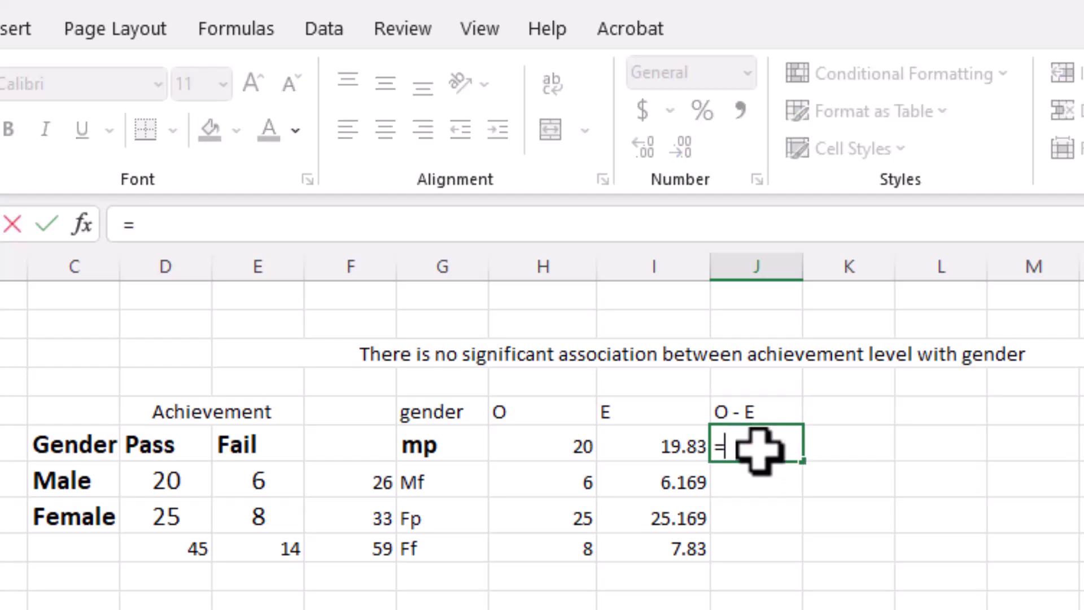
pyautogui.click(567, 446)
pyautogui.write('-')
pyautogui.click(653, 442)
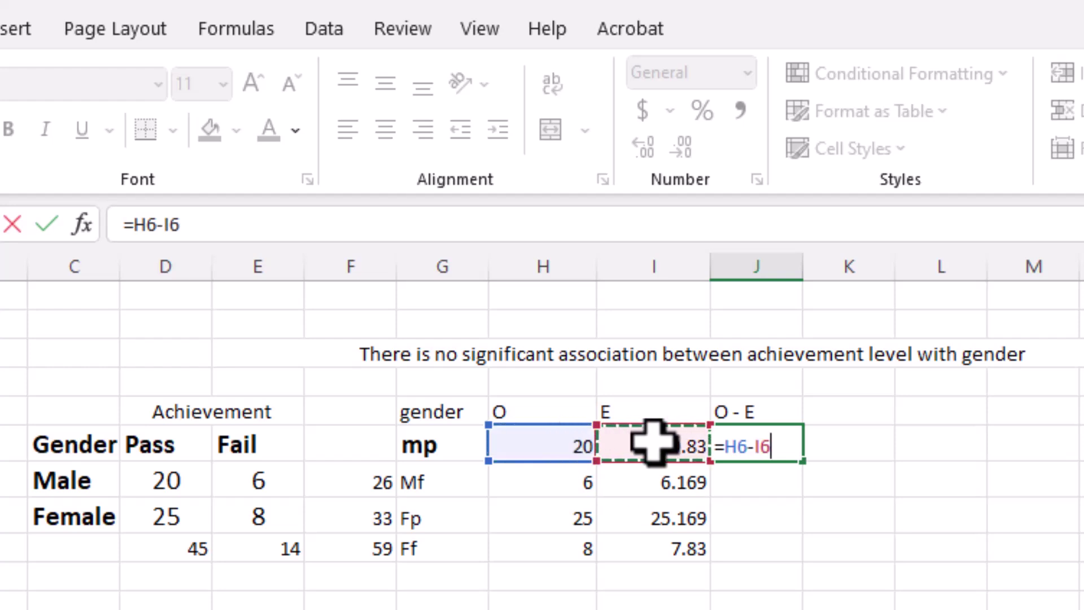
pyautogui.press('Return')
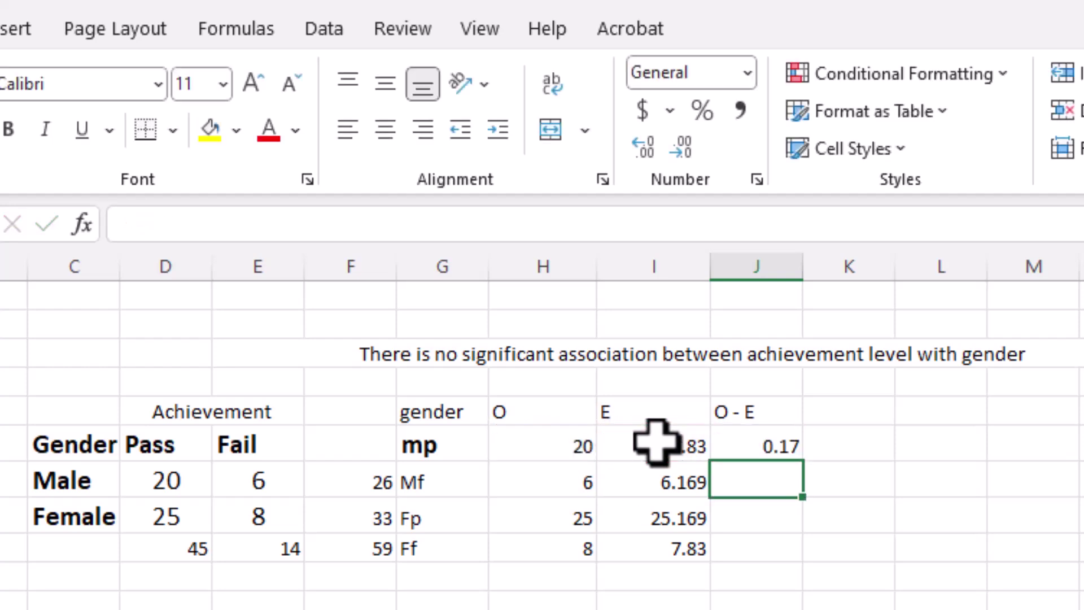
pyautogui.click(757, 443)
pyautogui.moveTo(801, 461); pyautogui.dragTo(793, 564)
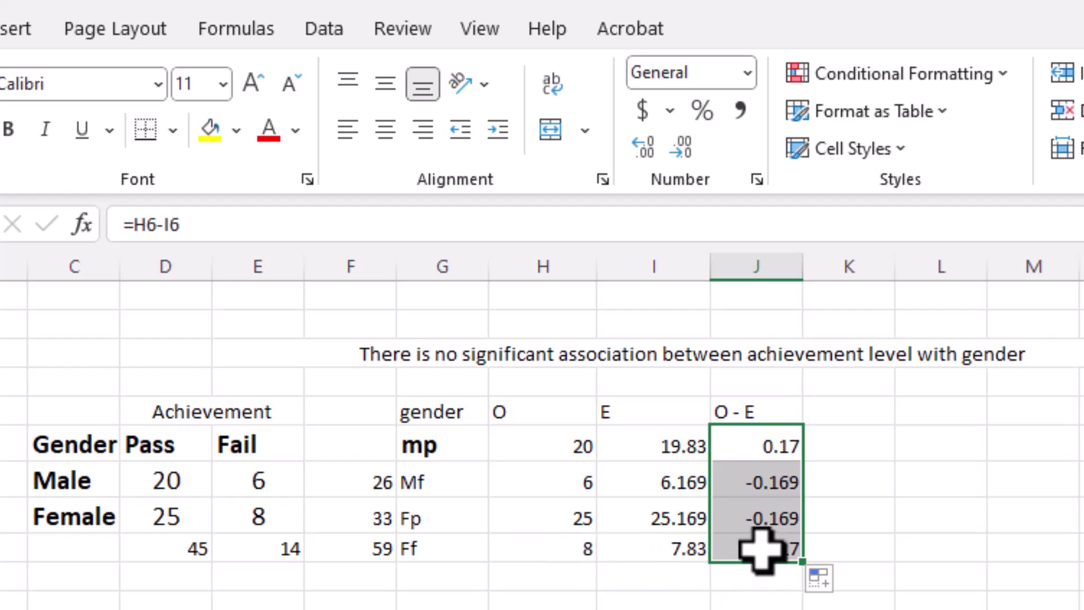
# Add the header "(O - E)^2" for the squared differences in cell K5.
pyautogui.click(840, 419)
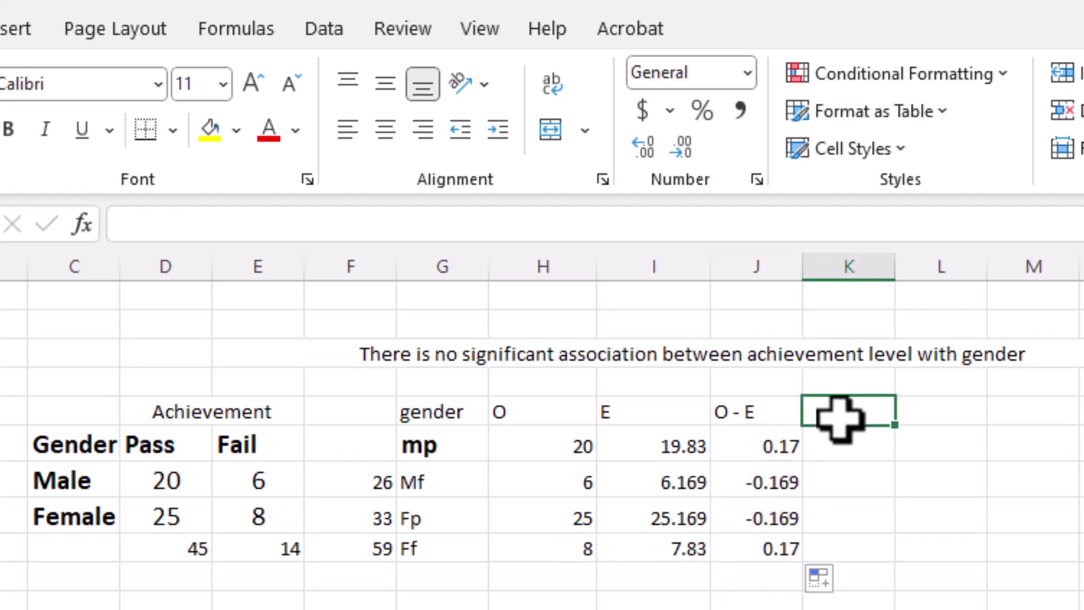
pyautogui.write('(O - E')
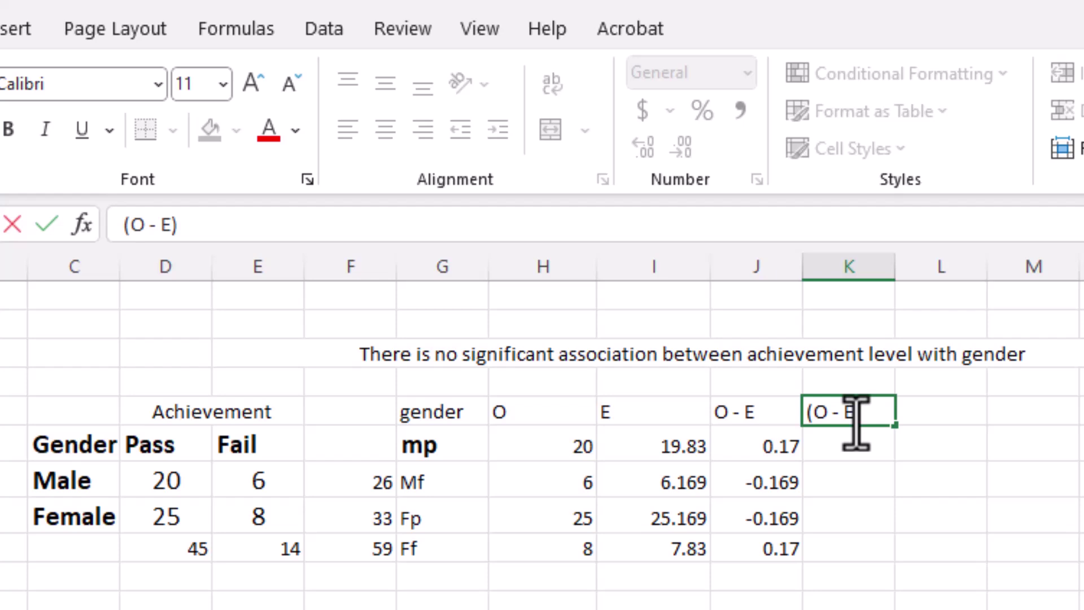
pyautogui.write('@')
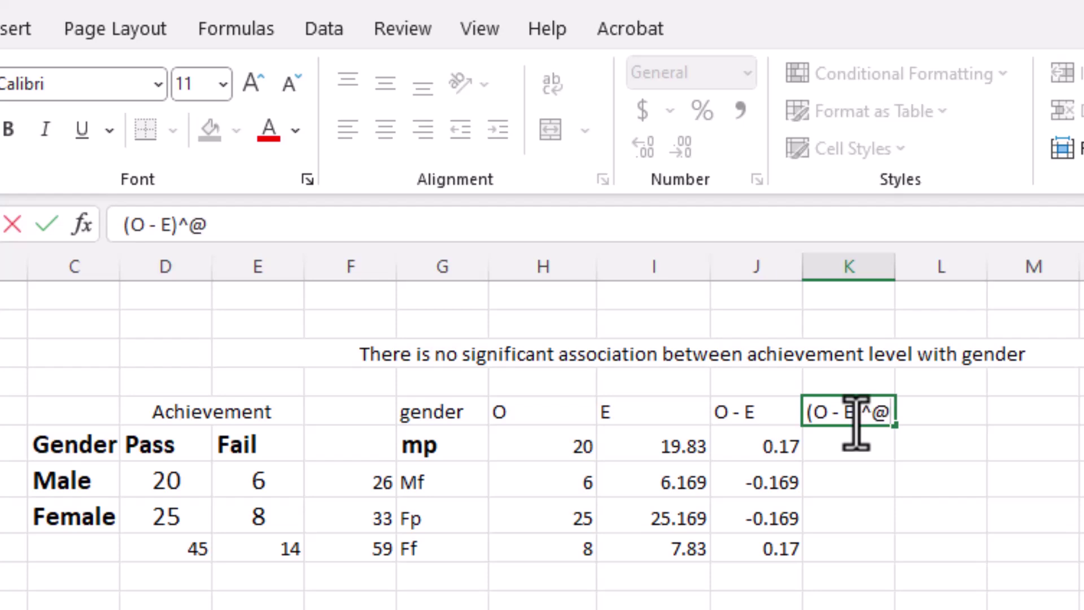
pyautogui.press('BackSpace')
pyautogui.press('Return')
# Square the difference in K6 with =J6^2 and fill the formula down through K9.
pyautogui.write('=')
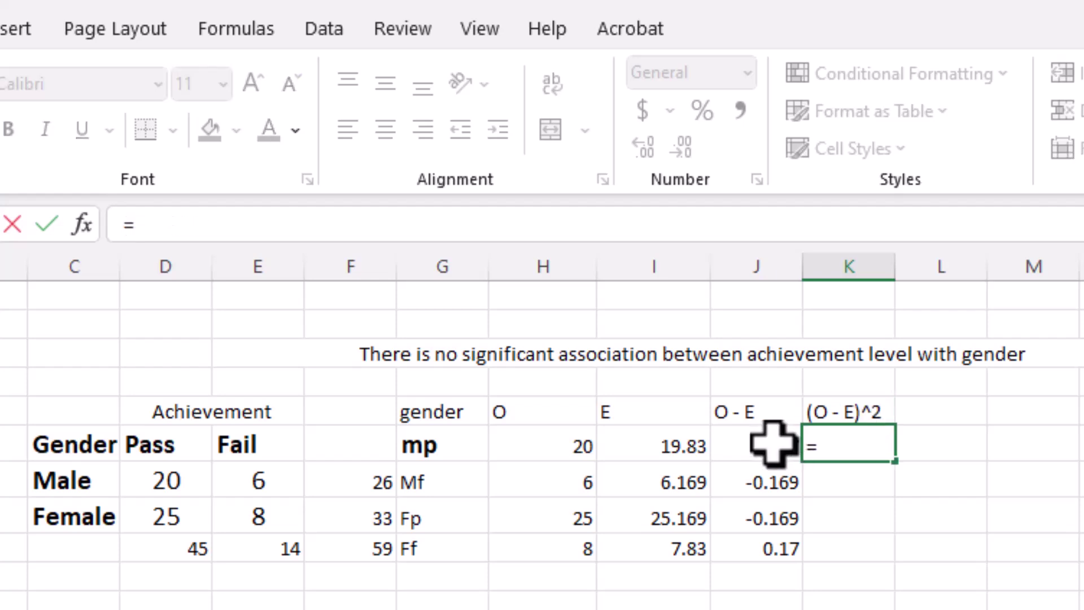
pyautogui.click(773, 443)
pyautogui.write('^')
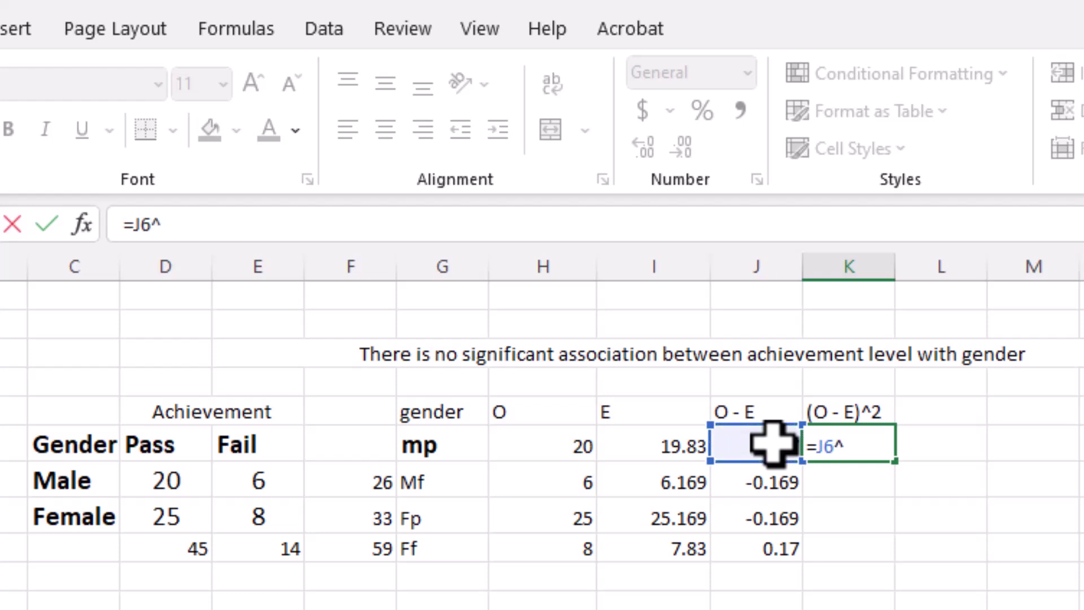
pyautogui.write('2')
pyautogui.press('Return')
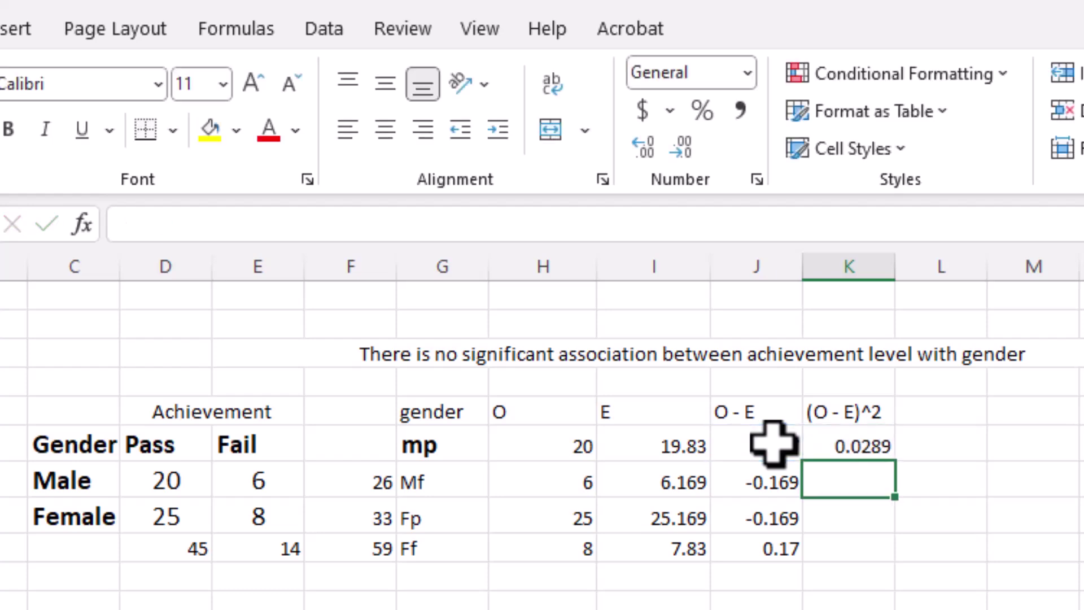
pyautogui.click(874, 439)
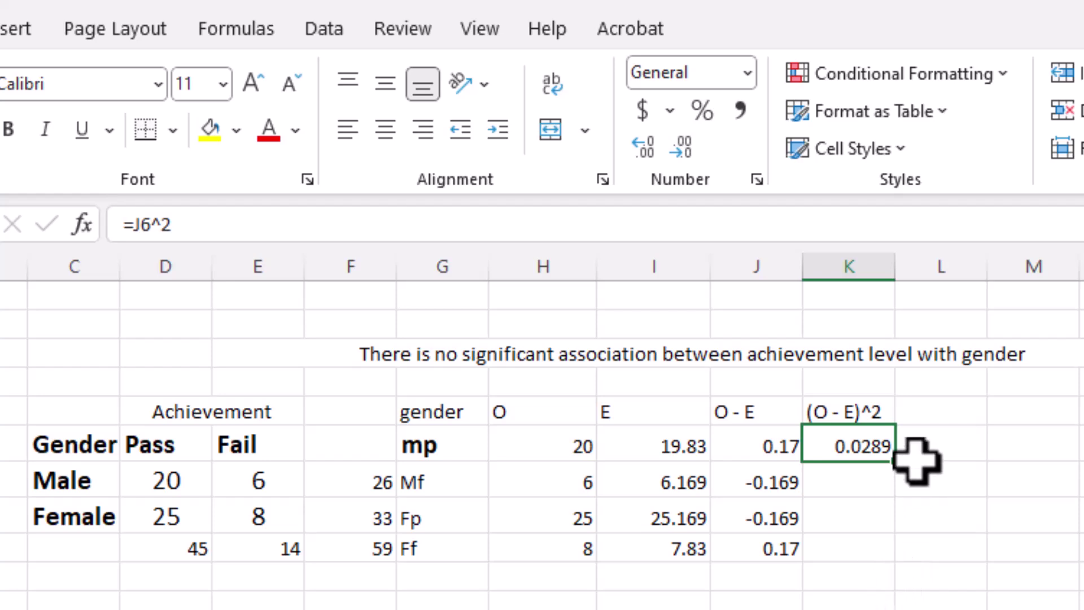
pyautogui.moveTo(900, 466); pyautogui.dragTo(886, 550)
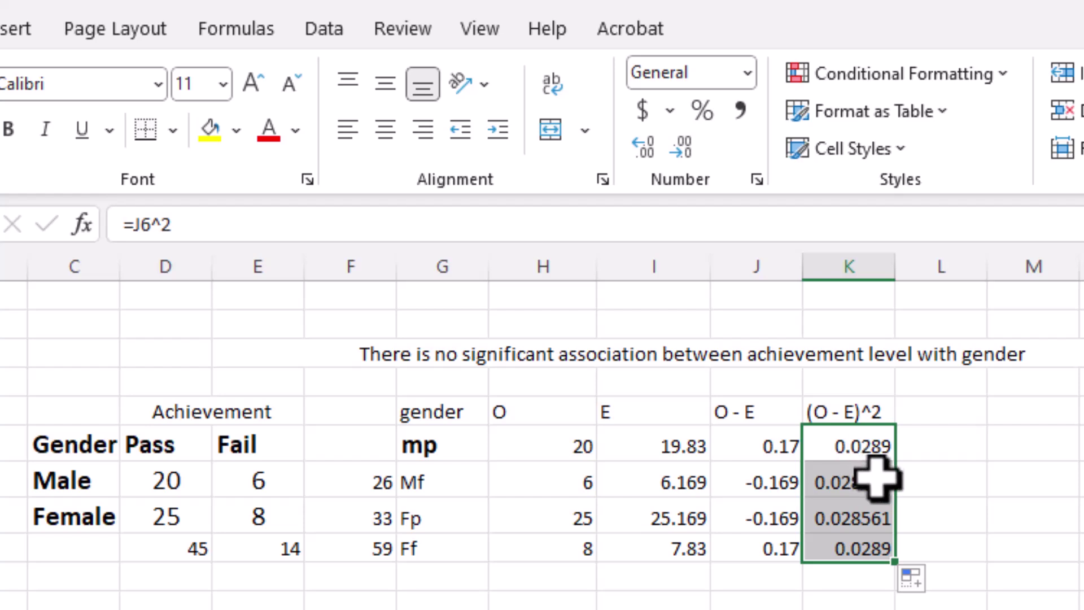
# Add the header "(O - E)^2/E" for the chi-square components in cell L5.
pyautogui.click(932, 412)
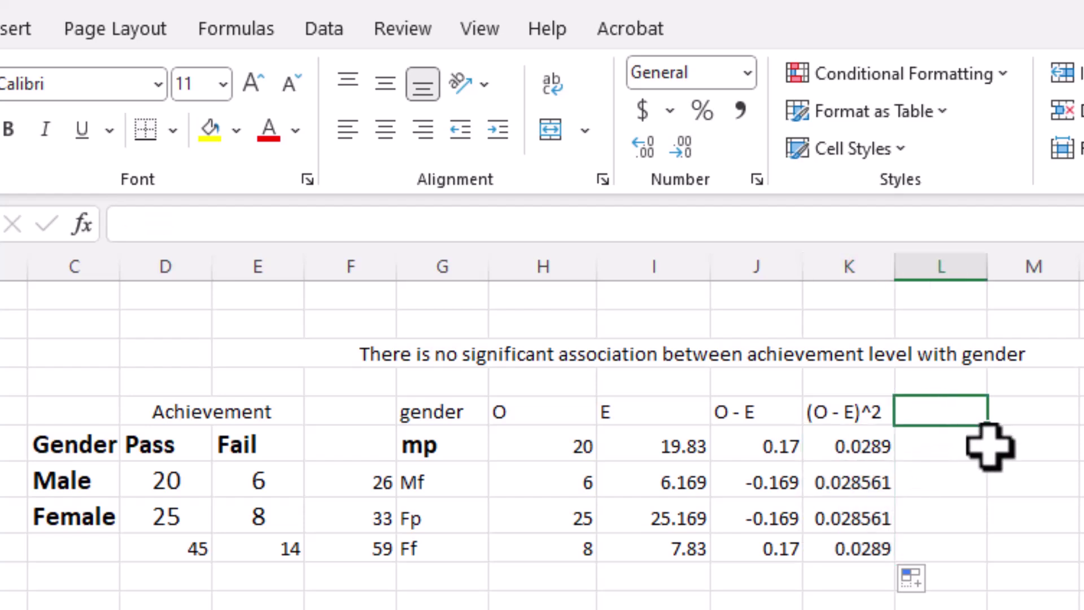
pyautogui.write('(O - E)^2/E')
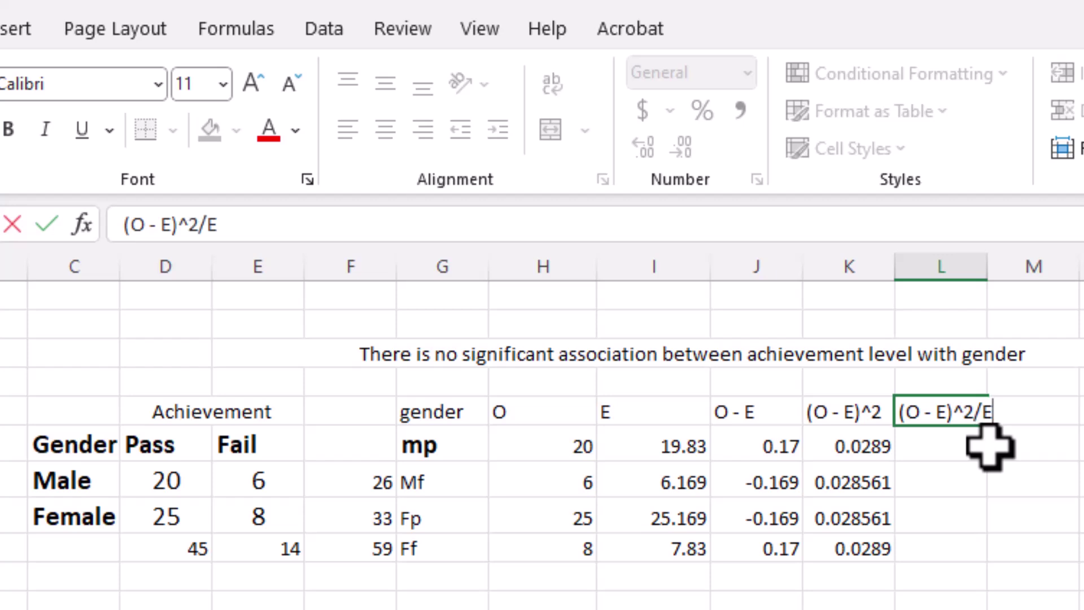
pyautogui.click(856, 447)
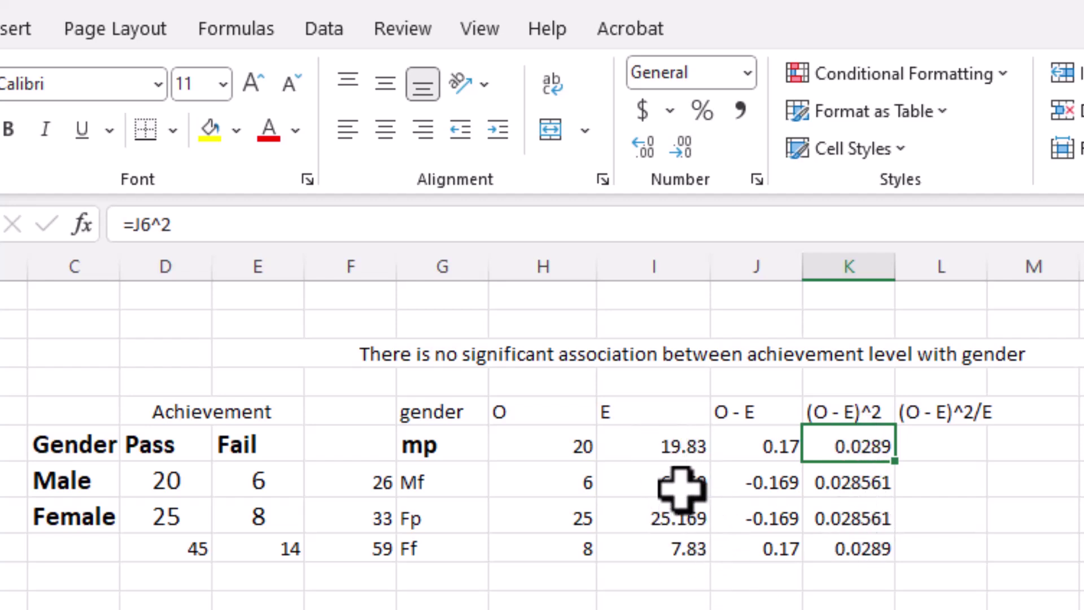
# Calculate the chi-square component in L6 with =K6/I6 and fill the formula down through L9.
pyautogui.click(913, 446)
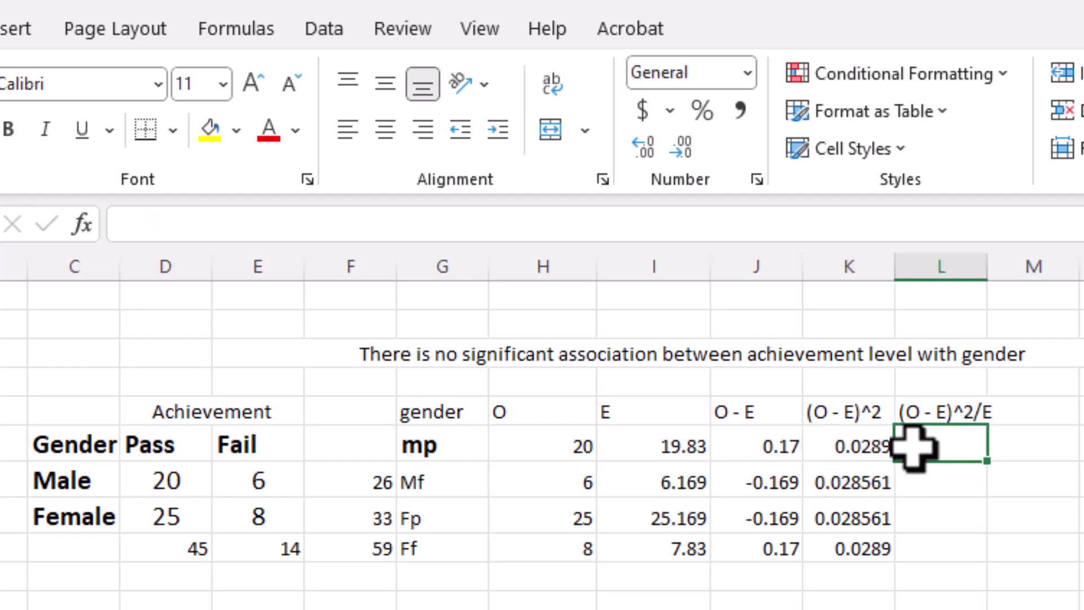
pyautogui.write('=')
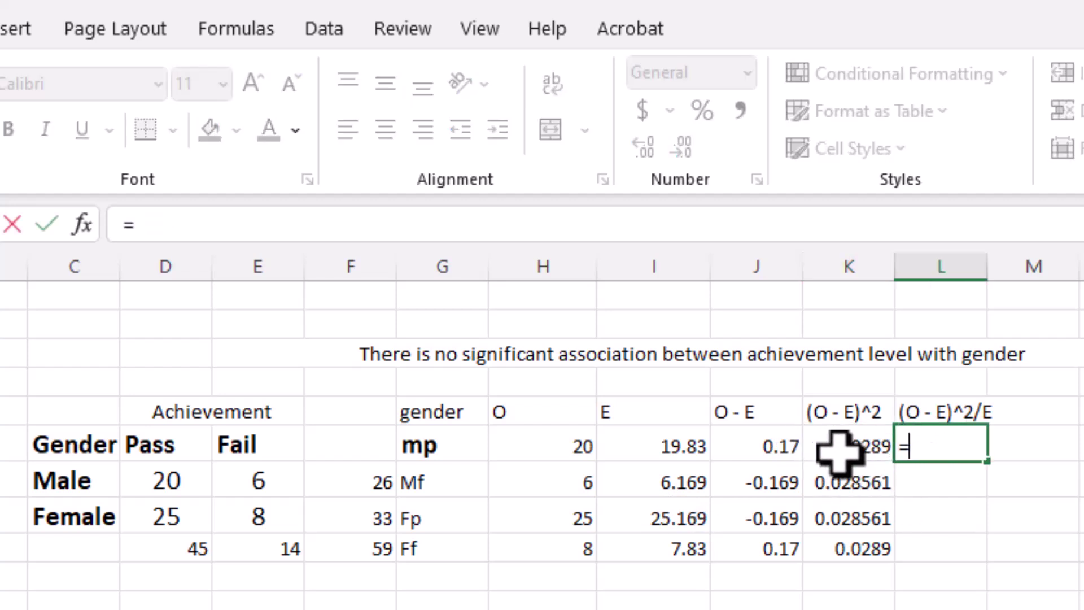
pyautogui.click(843, 446)
pyautogui.write('/')
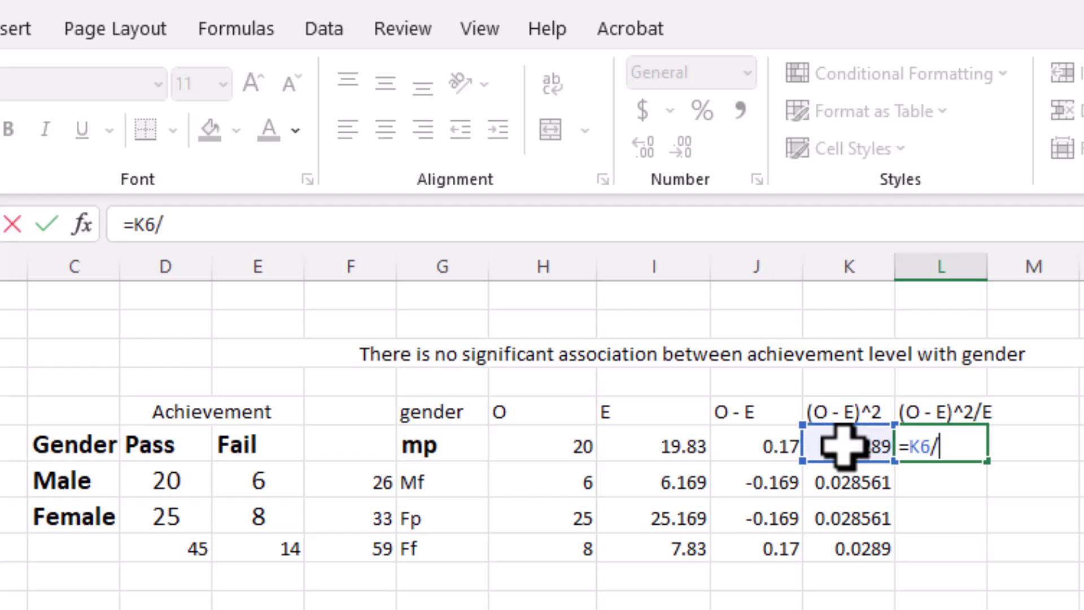
pyautogui.click(659, 443)
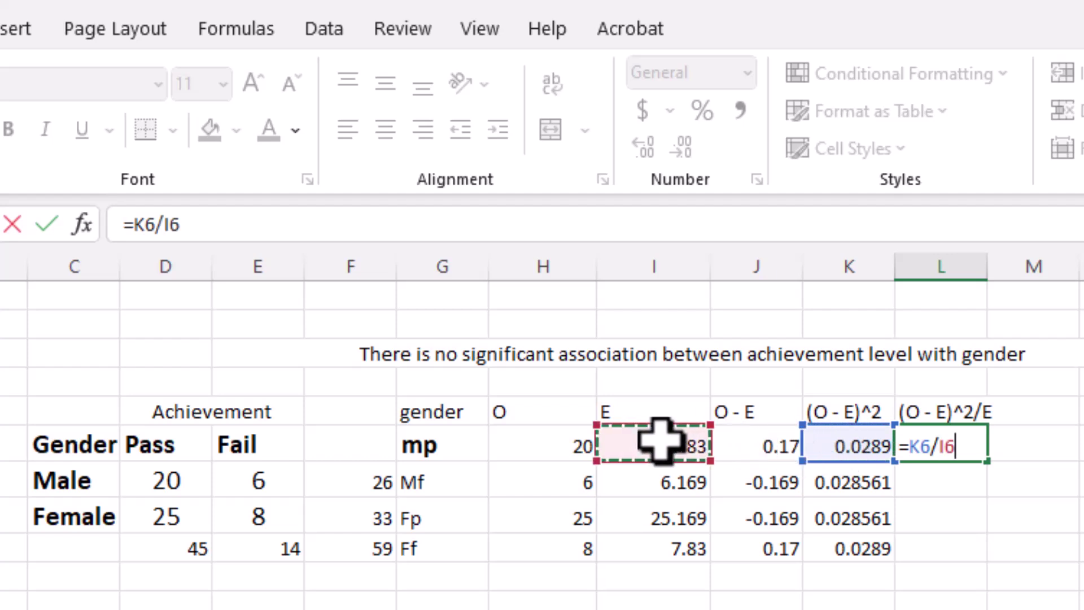
pyautogui.press('Return')
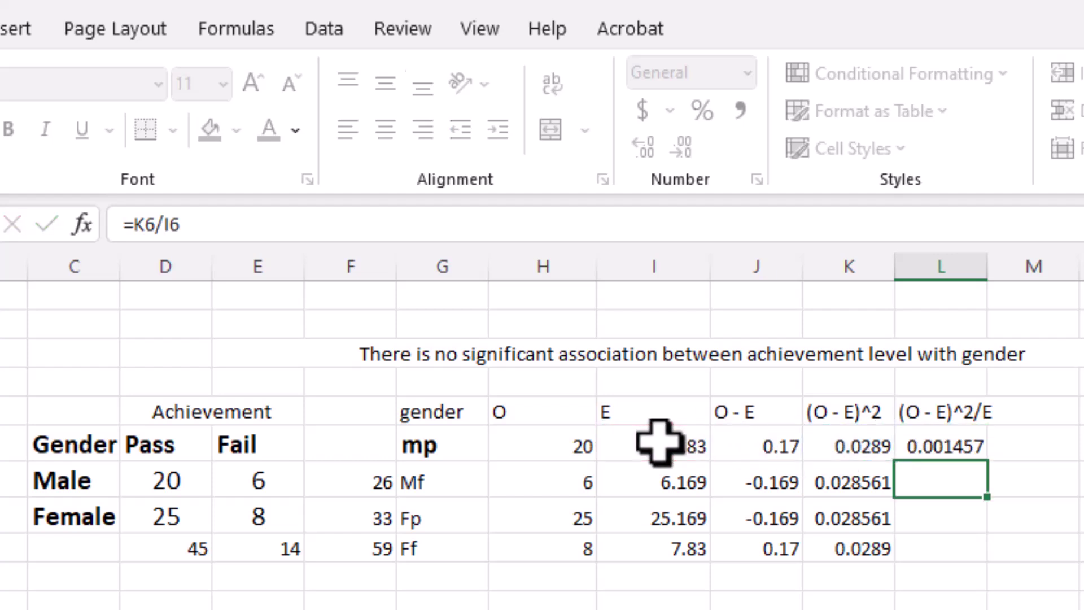
pyautogui.click(961, 433)
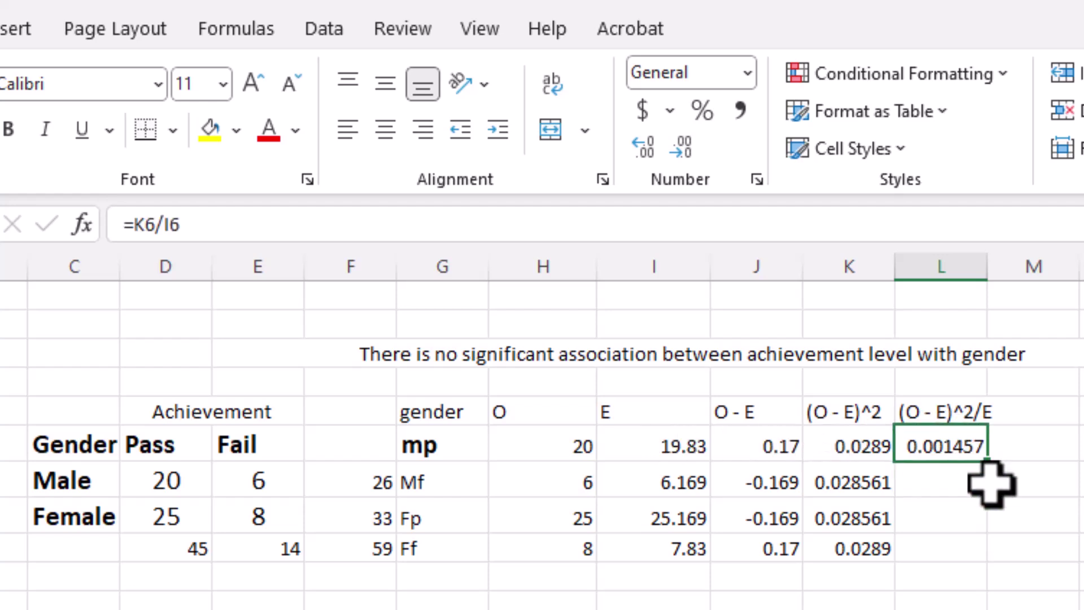
pyautogui.moveTo(989, 475); pyautogui.dragTo(989, 561)
# Total the (O - E)^2/E values in L10 by summing L6:L9.
pyautogui.click(918, 582)
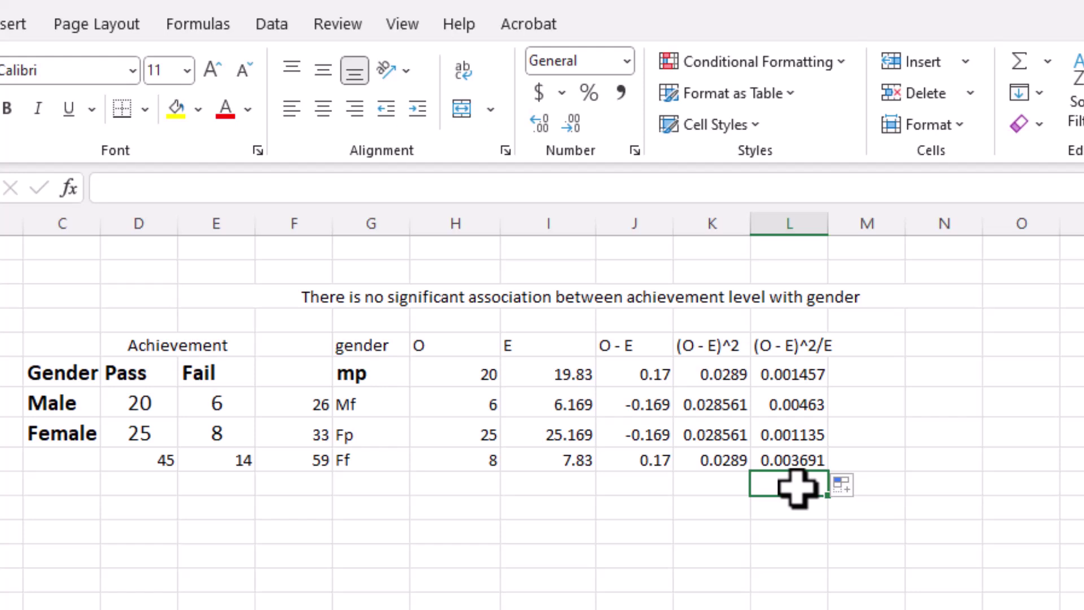
pyautogui.write('=')
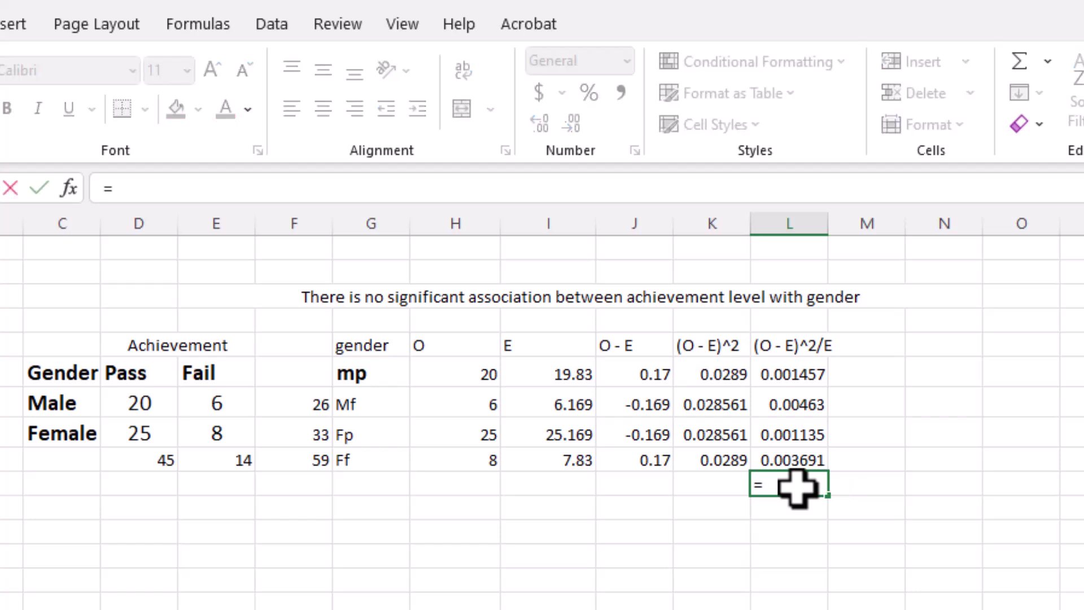
pyautogui.write('sum(')
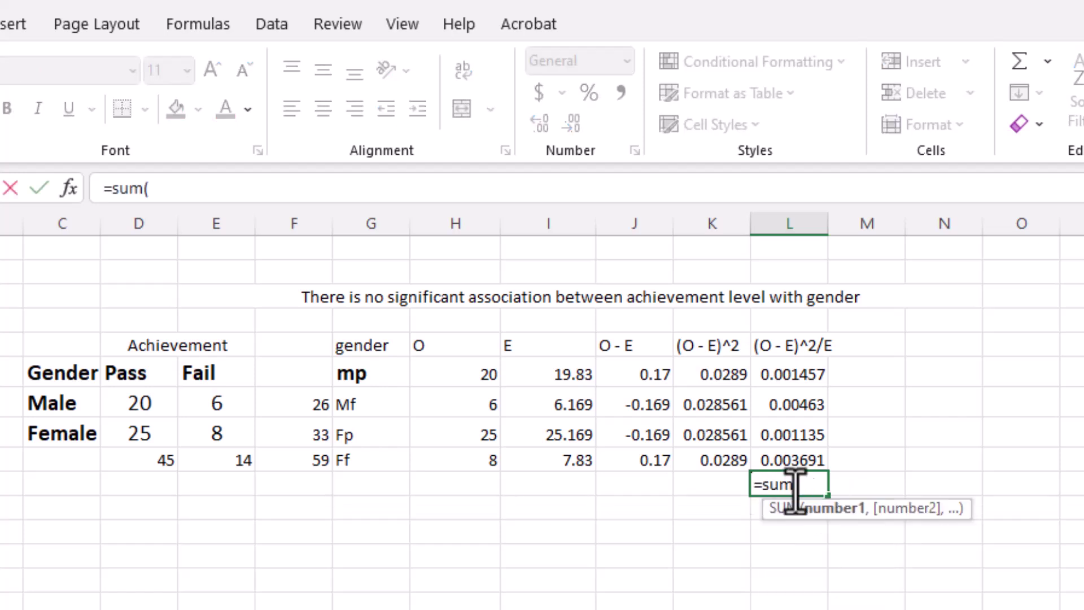
pyautogui.moveTo(781, 373); pyautogui.dragTo(791, 452)
pyautogui.press('Return')
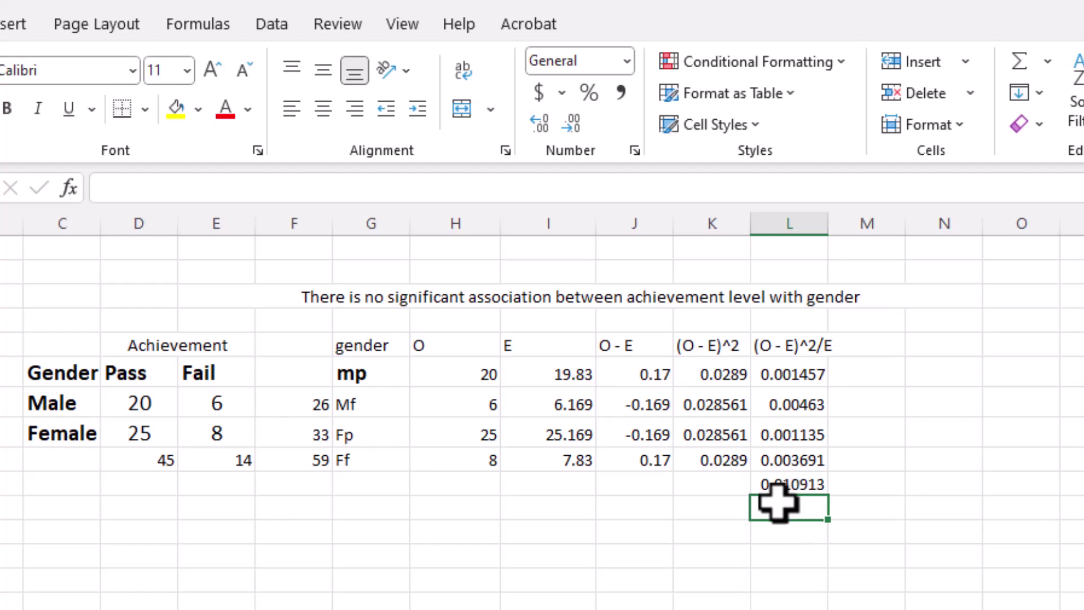
pyautogui.click(772, 481)
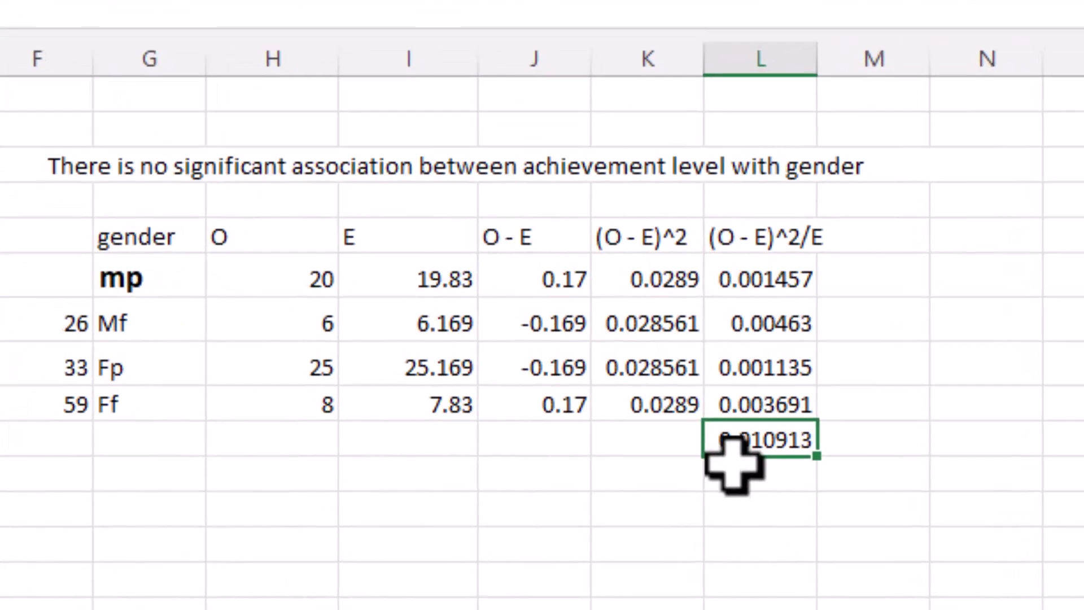
# Write the degrees of freedom formula "df =(r - 1)(c-1)" in L11 and its substitution "df= (2 -1)(2-1)" in L12.
pyautogui.click(740, 474)
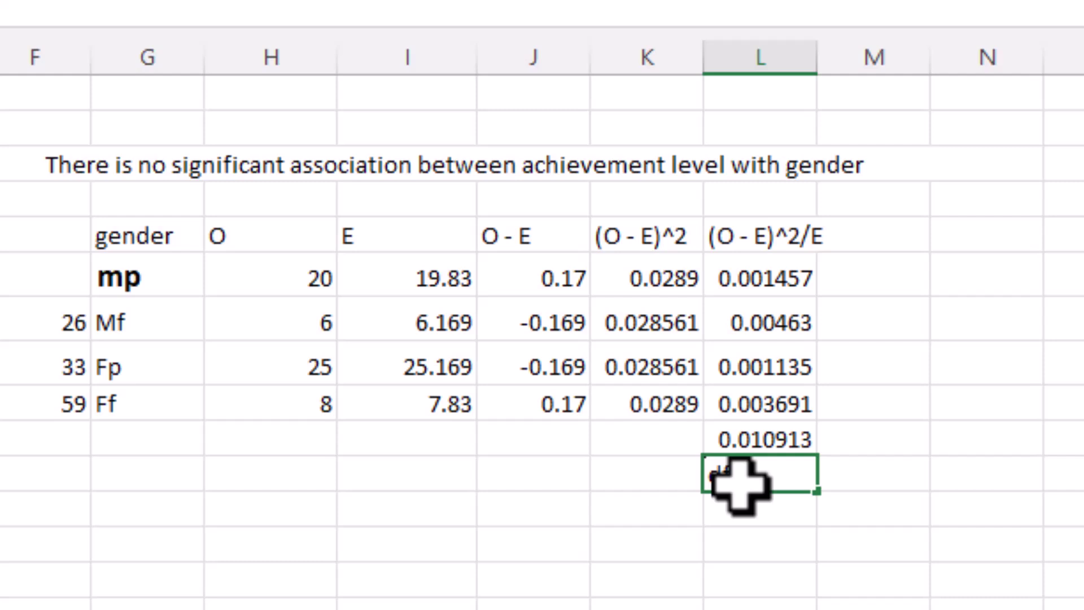
pyautogui.write('df =(r - 1)(c-1')
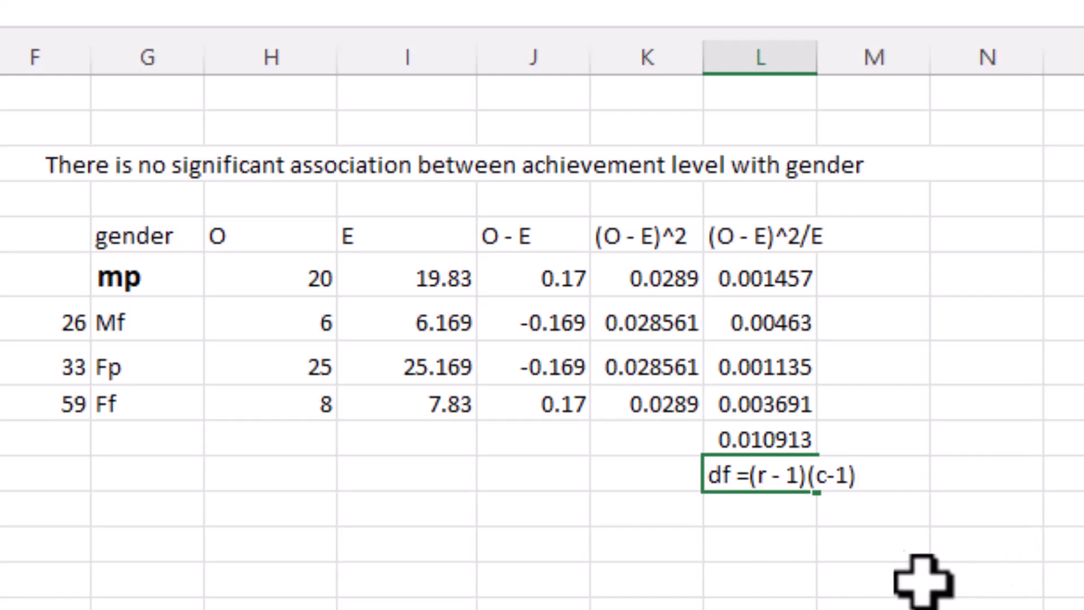
pyautogui.click(784, 519)
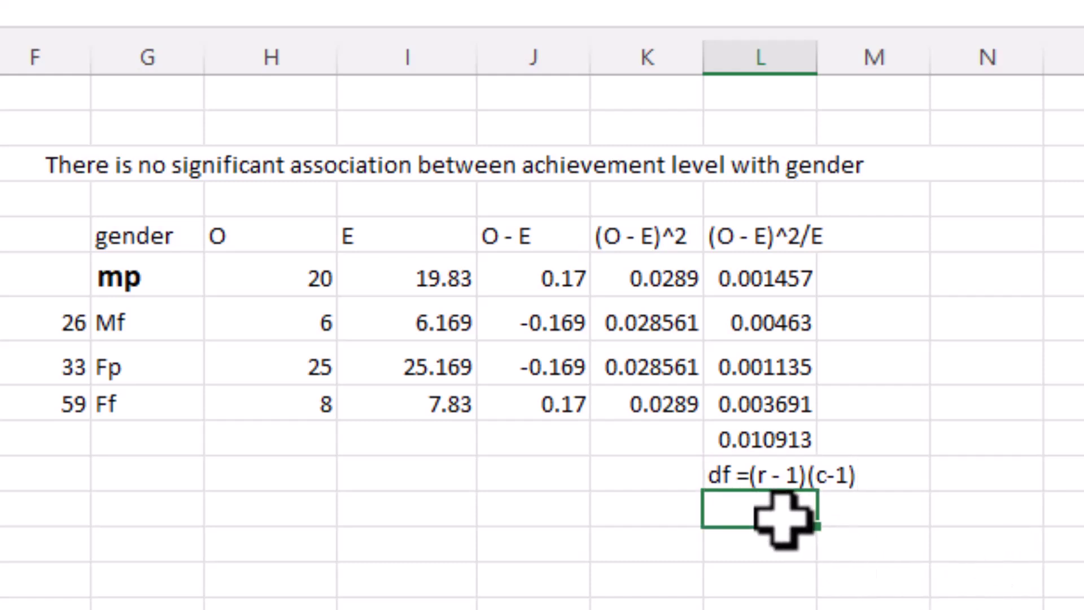
pyautogui.write('df=')
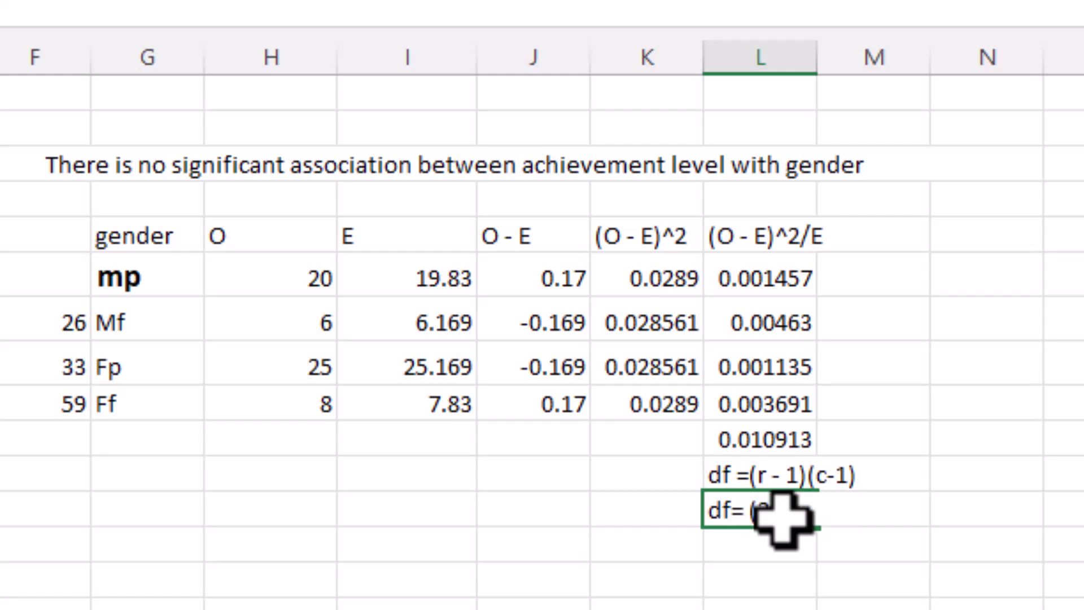
pyautogui.write('(2 -1')
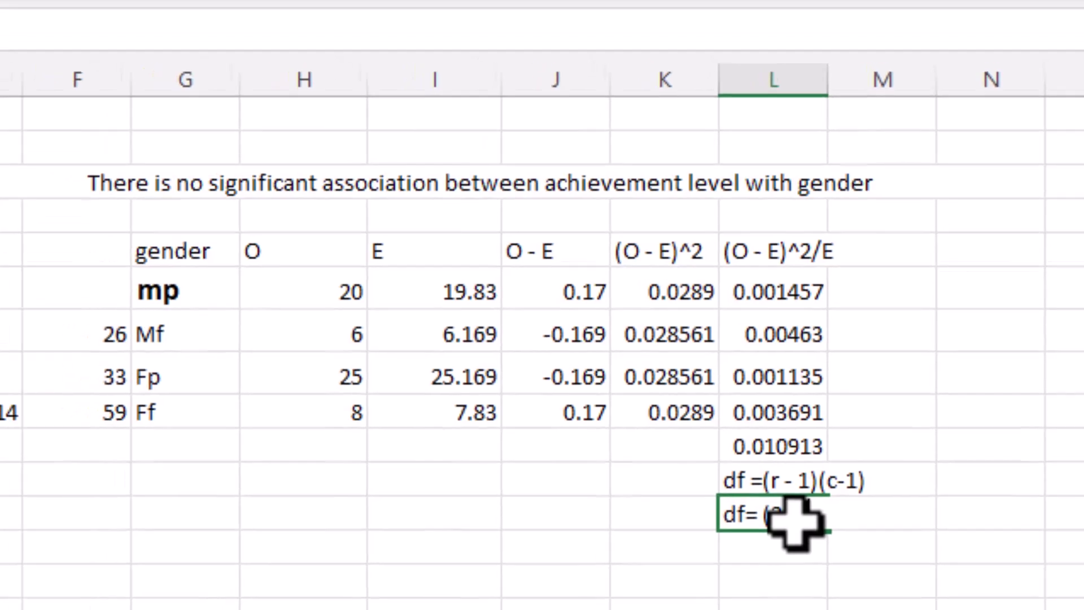
pyautogui.write(')(2-1')
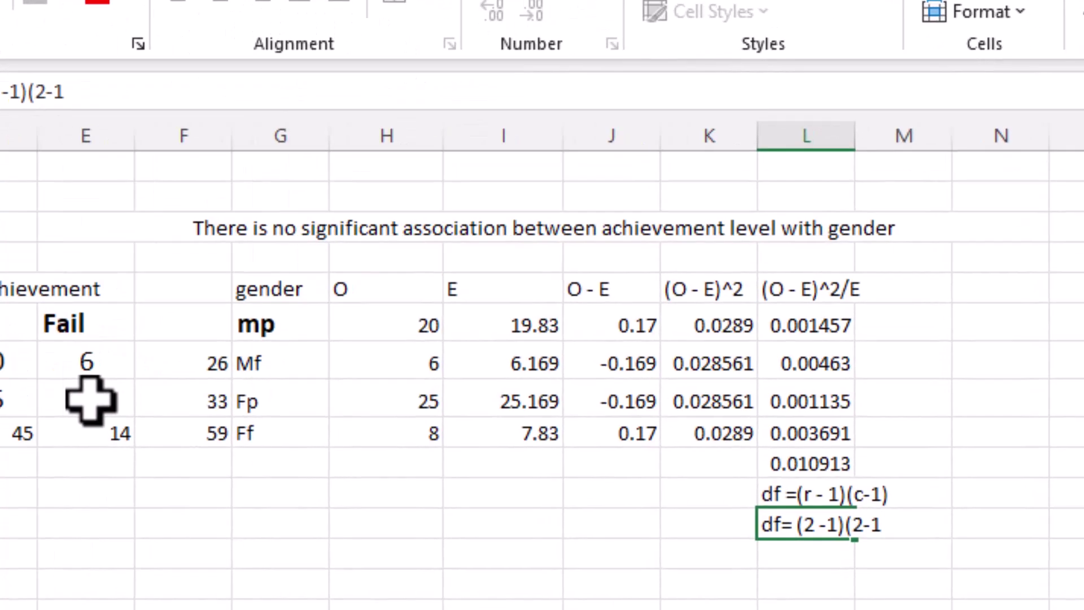
pyautogui.write(')')
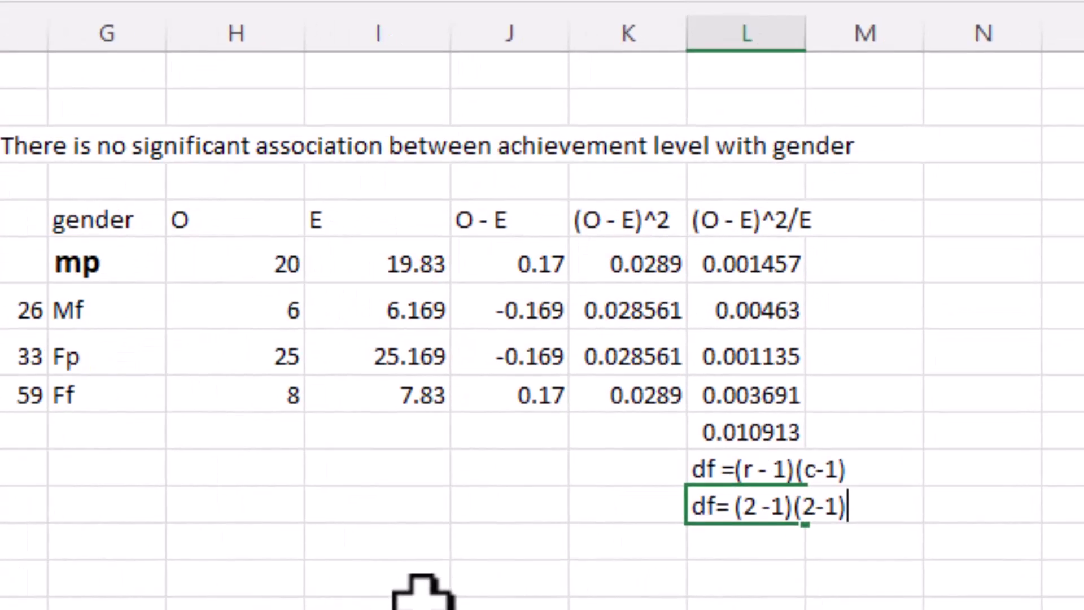
# Enter "df = 1" in L13 and the tabulated chi-square value 3.841 in L14.
pyautogui.click(753, 551)
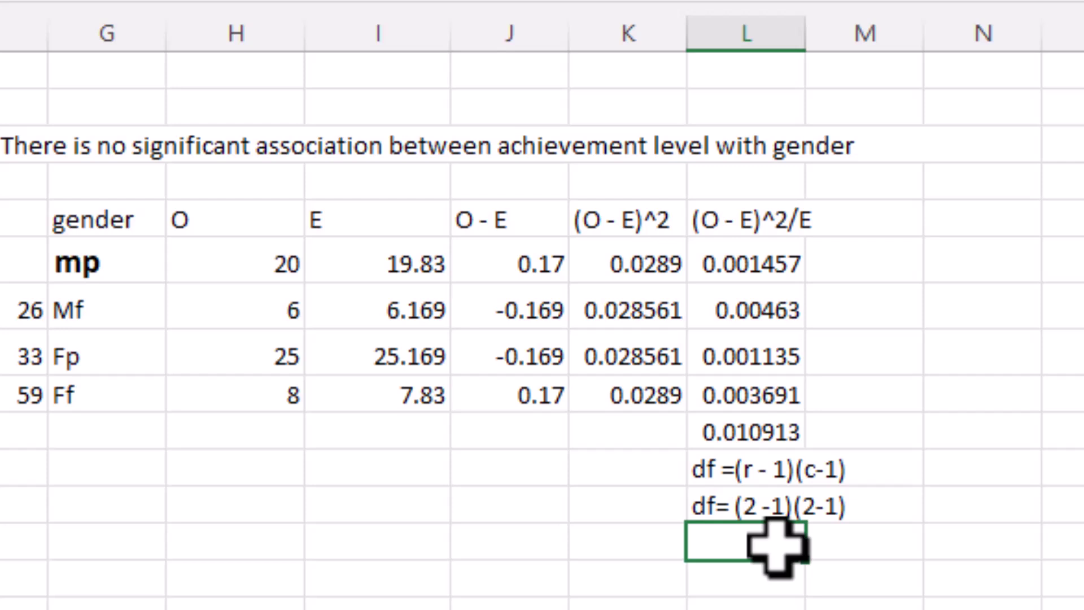
pyautogui.write('df = 1')
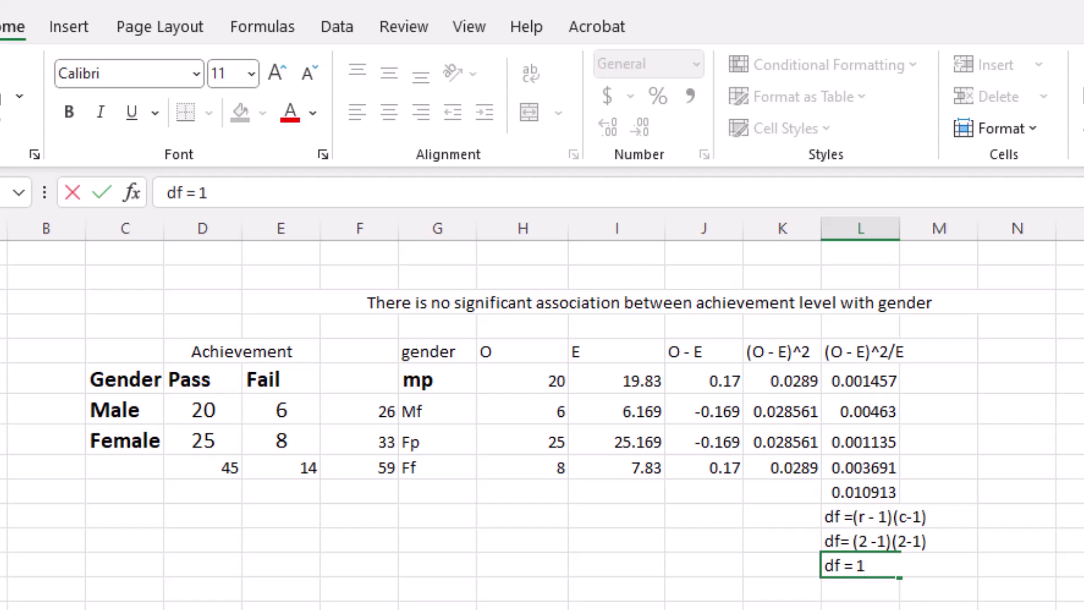
pyautogui.click(714, 607)
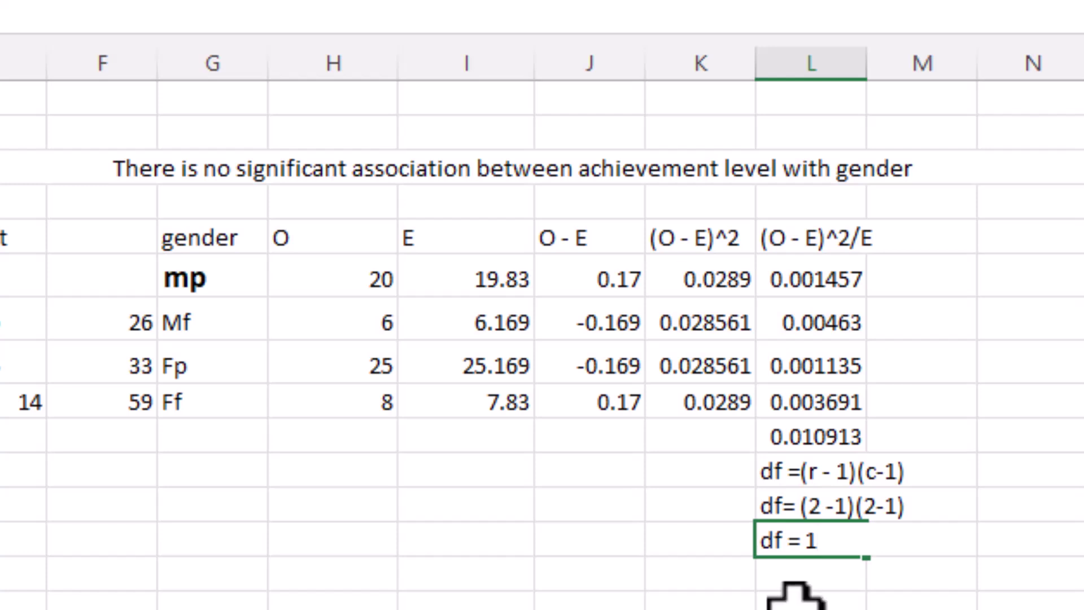
pyautogui.click(787, 578)
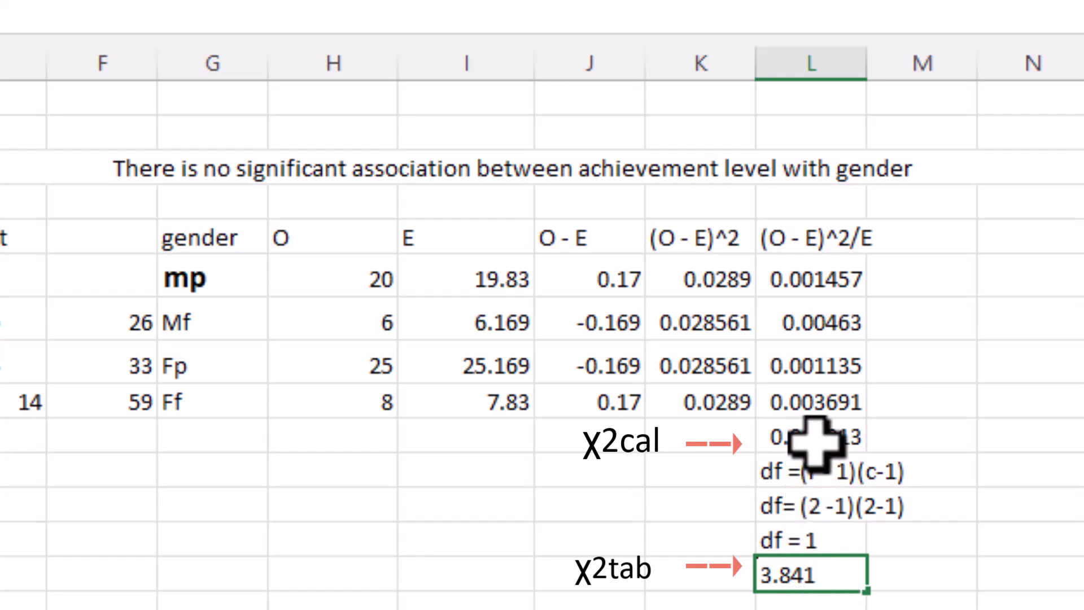
pyautogui.click(813, 442)
# Compare the calculated chi-square value in L10 with the tabulated value in L14.
pyautogui.click(840, 580)
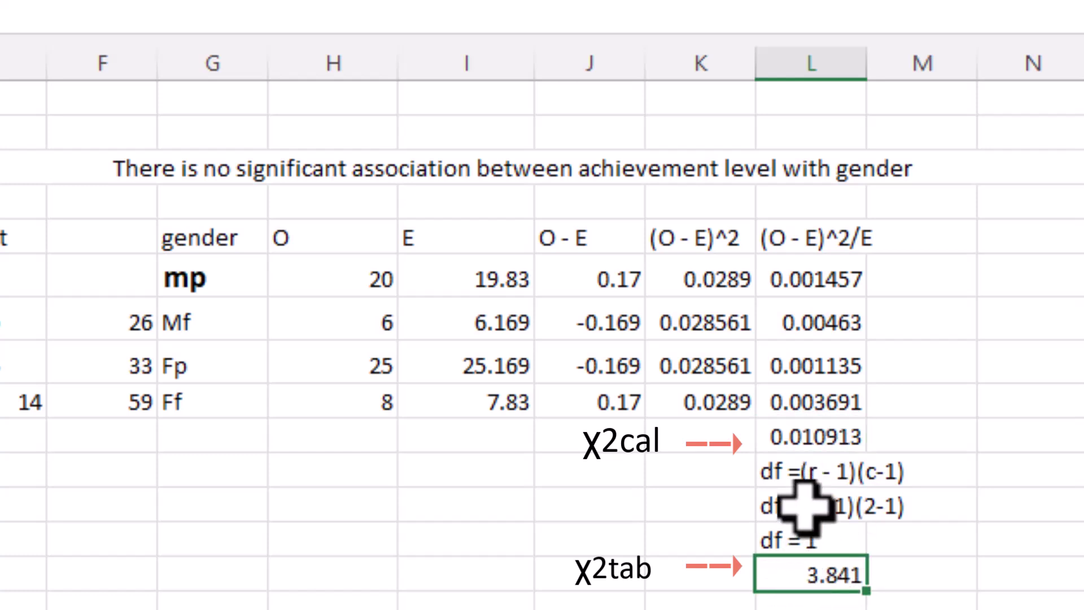
pyautogui.click(800, 437)
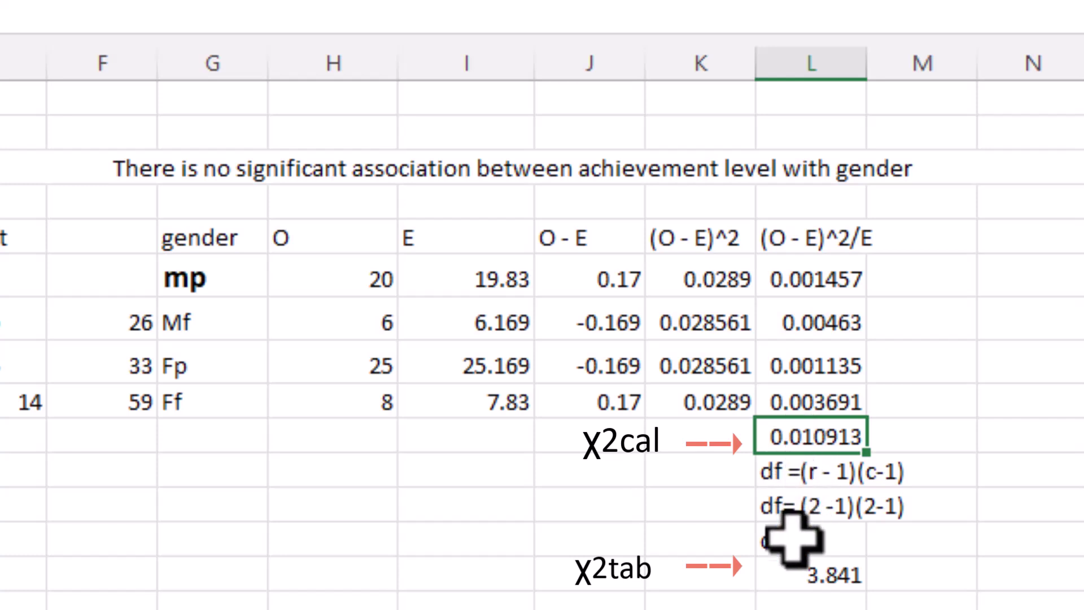
pyautogui.click(791, 574)
pyautogui.click(818, 437)
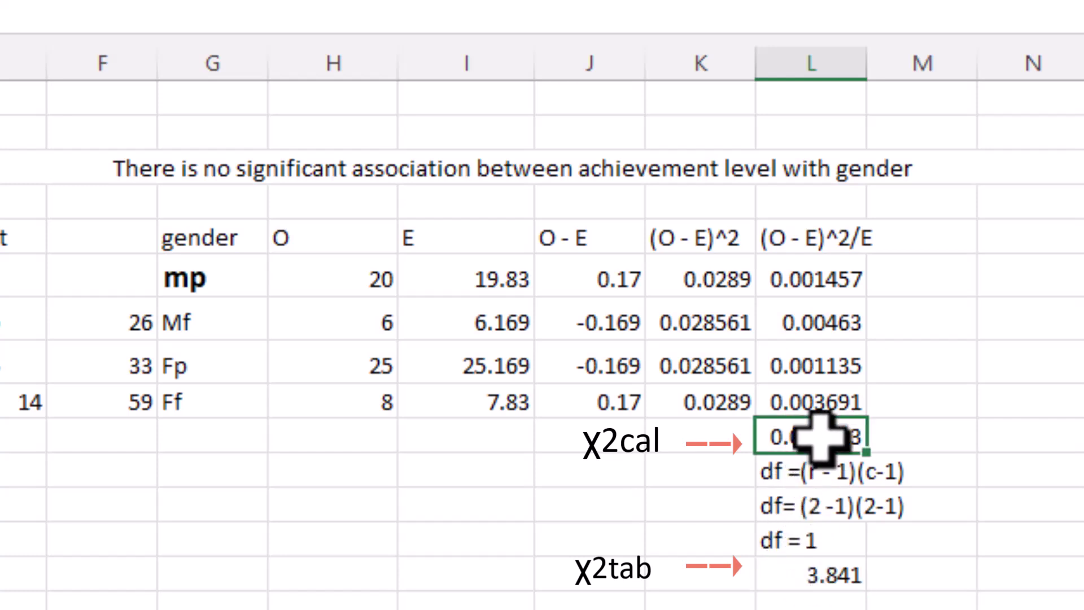